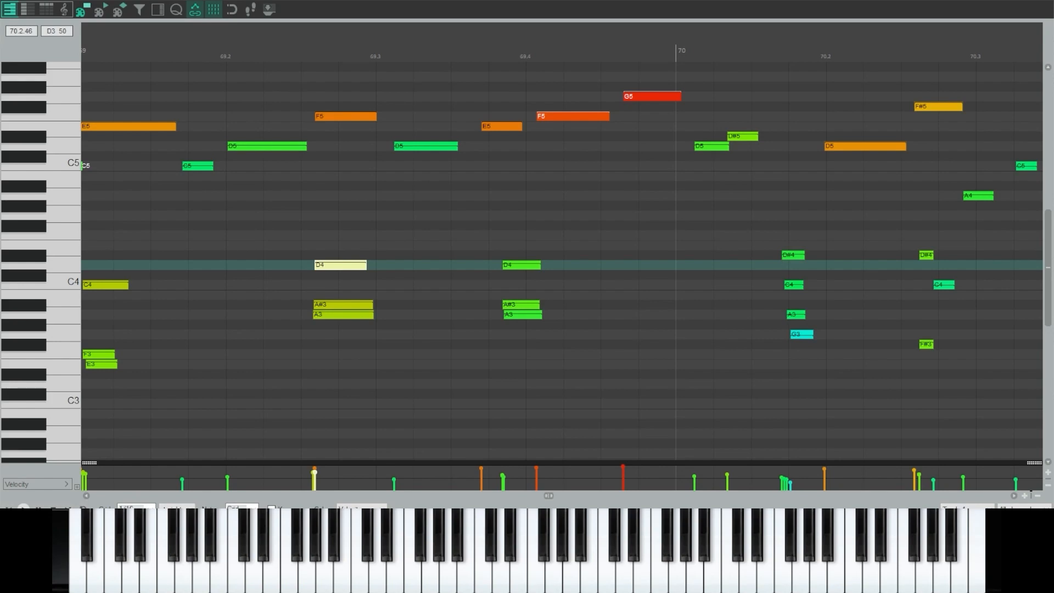
Step: Play back the recorded MIDI take from bar 69 in short passages in the piano roll
key("space")
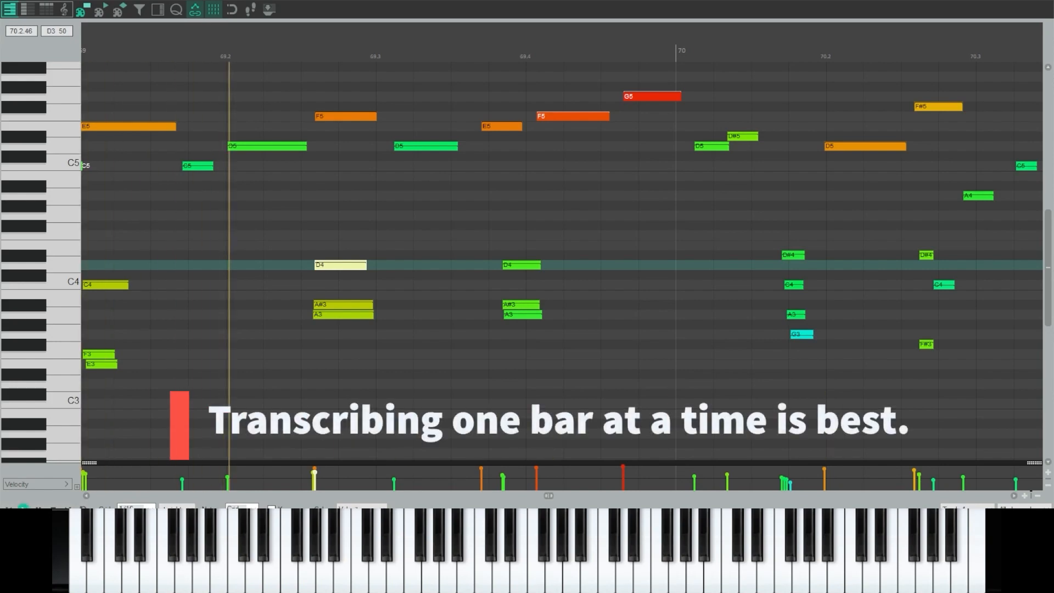
key("space")
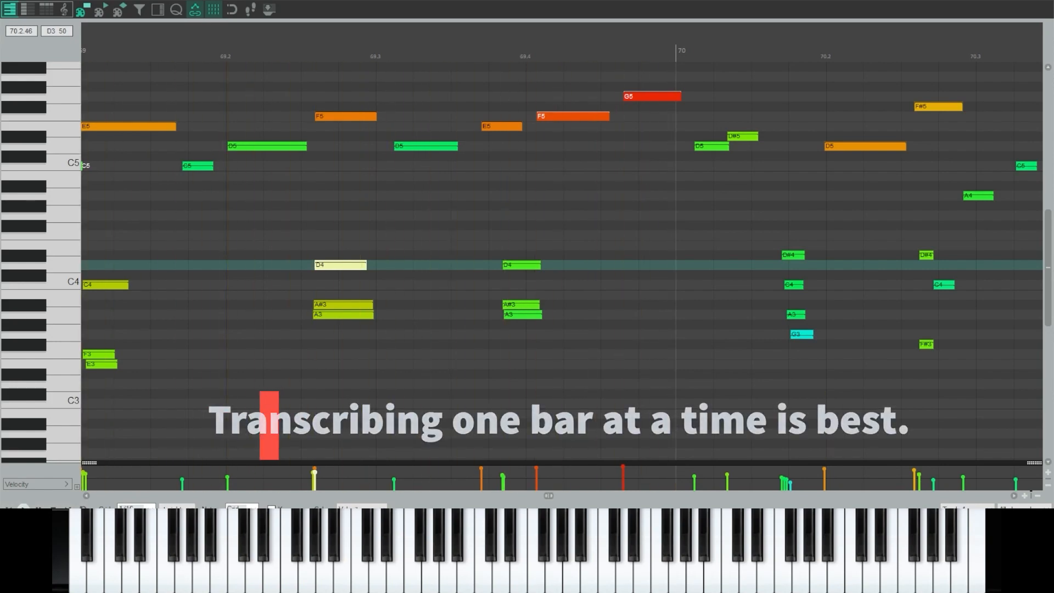
key("space")
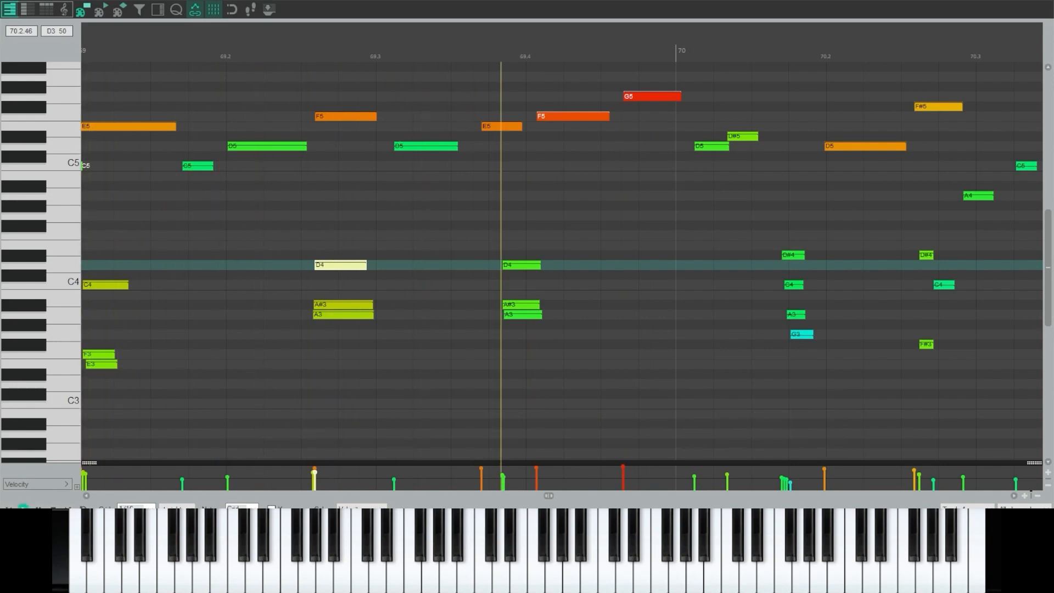
key("space")
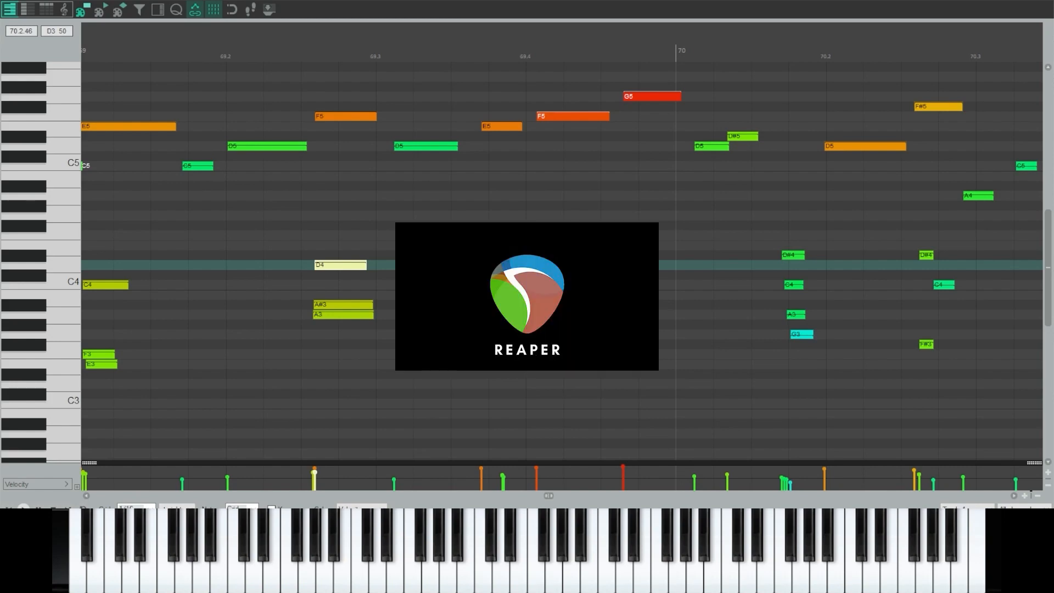
right_click(59, 49)
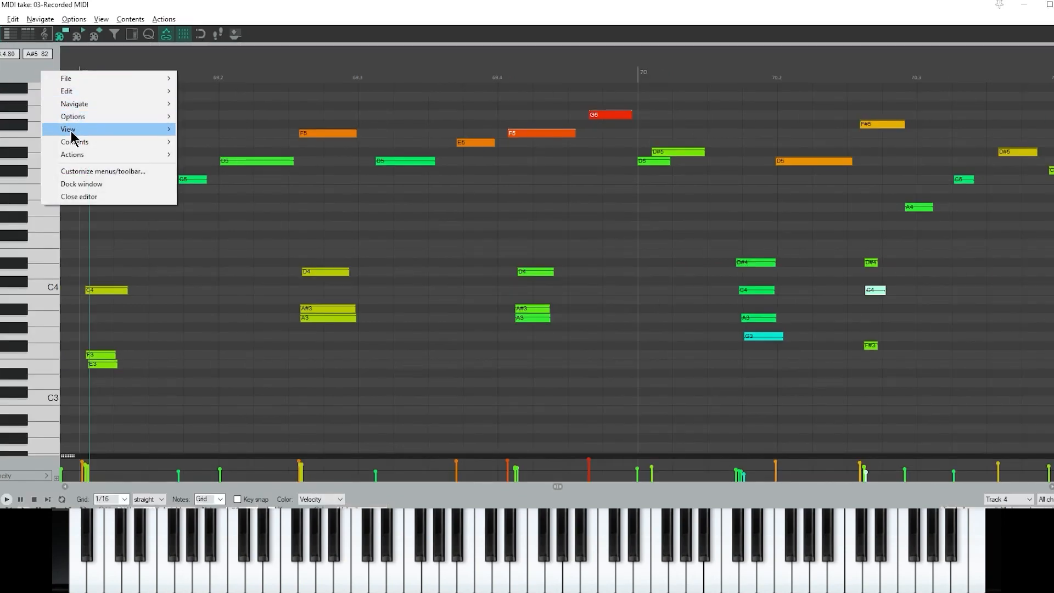
mouse_move(70, 130)
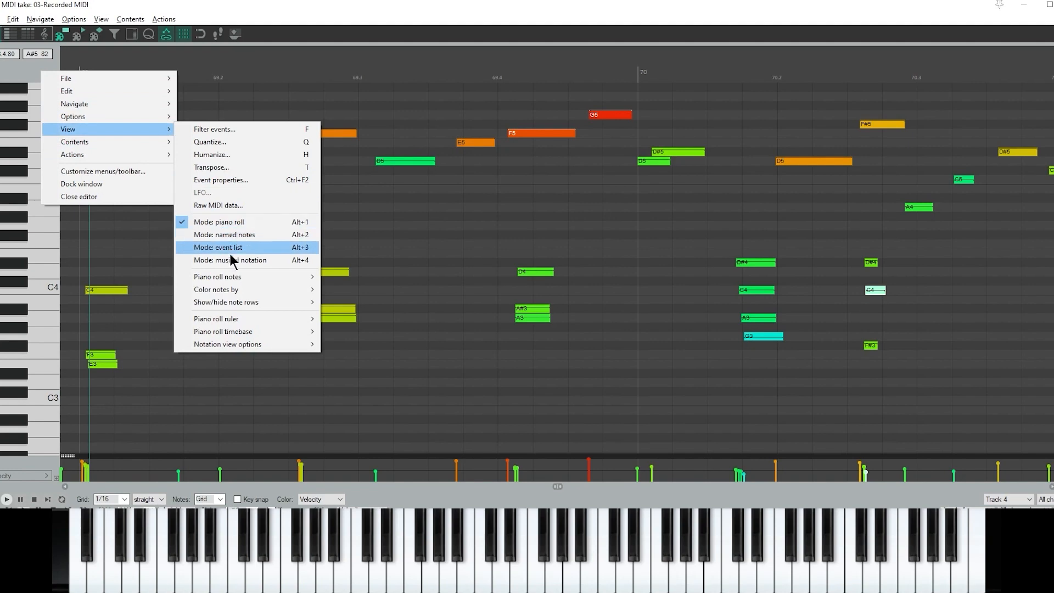
mouse_move(229, 281)
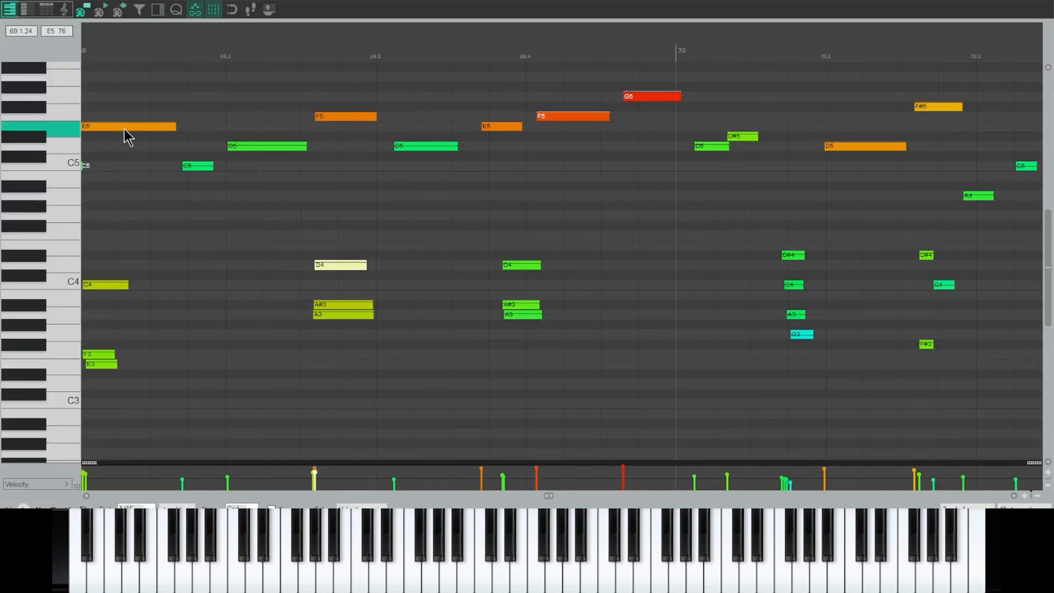
Step: Move the melody's F5 note after beat 69.2 slightly earlier, just ahead of the left-hand chord beneath it
left_click(124, 130)
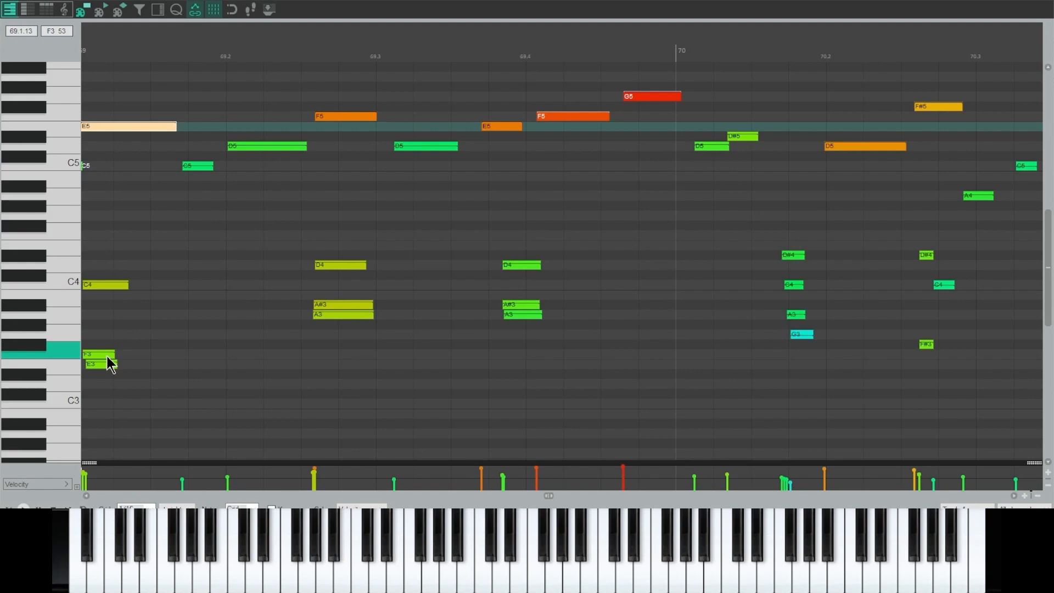
key("ctrl+Right")
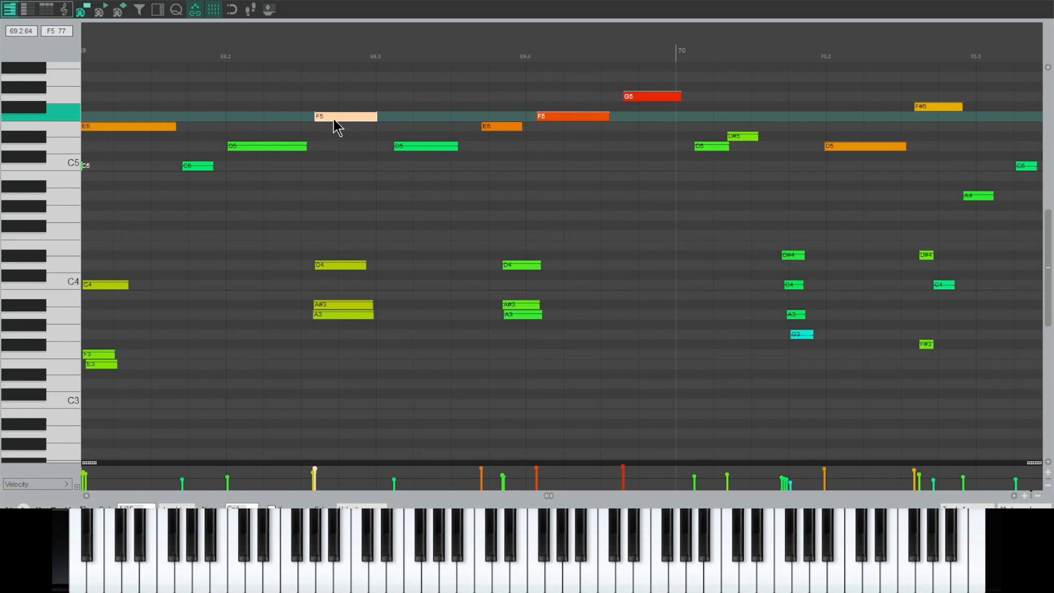
left_click_drag(334, 119, 318, 121)
left_click_drag(318, 121, 328, 116)
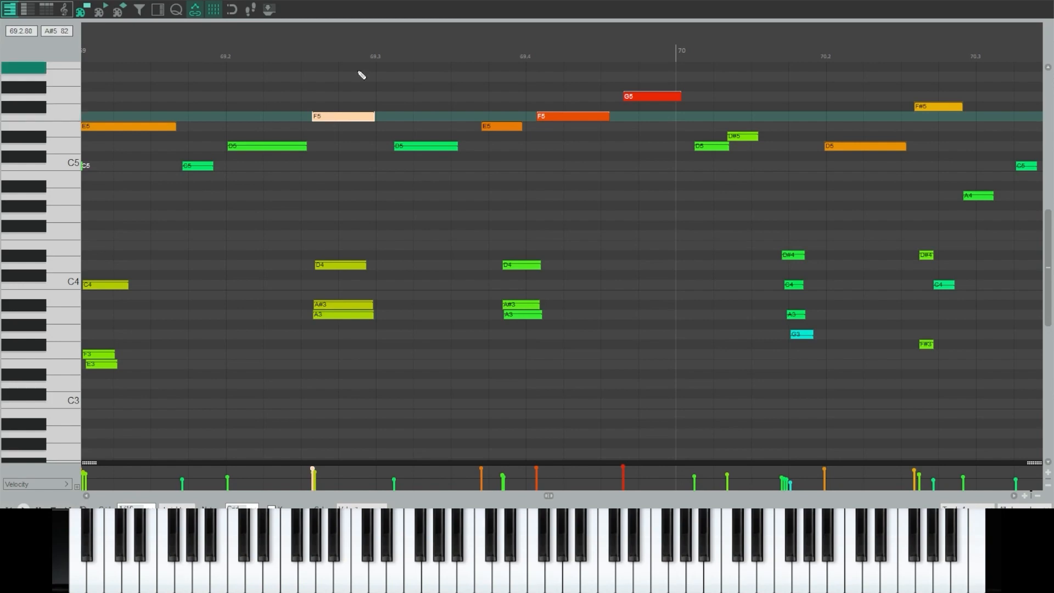
Step: Lengthen the left-hand chord D#4, C4, A3 and G3 in bar 70 to about beat 70.2 and play back the passage from bar 69
mouse_move(852, 362)
left_mouse_down()
mouse_move(782, 306)
mouse_move(767, 242)
left_mouse_up()
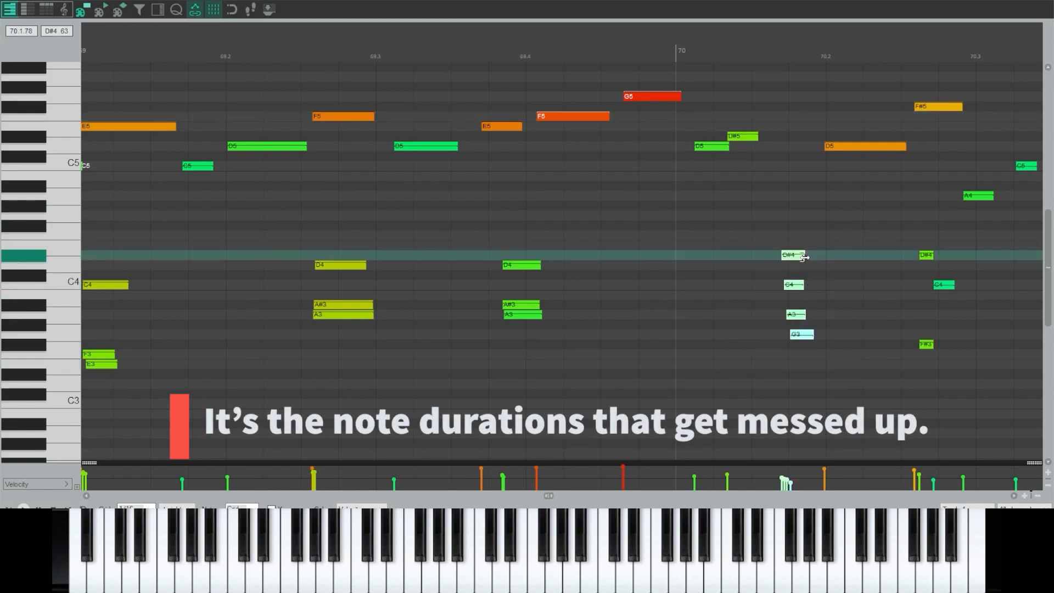
left_click_drag(805, 257, 824, 255)
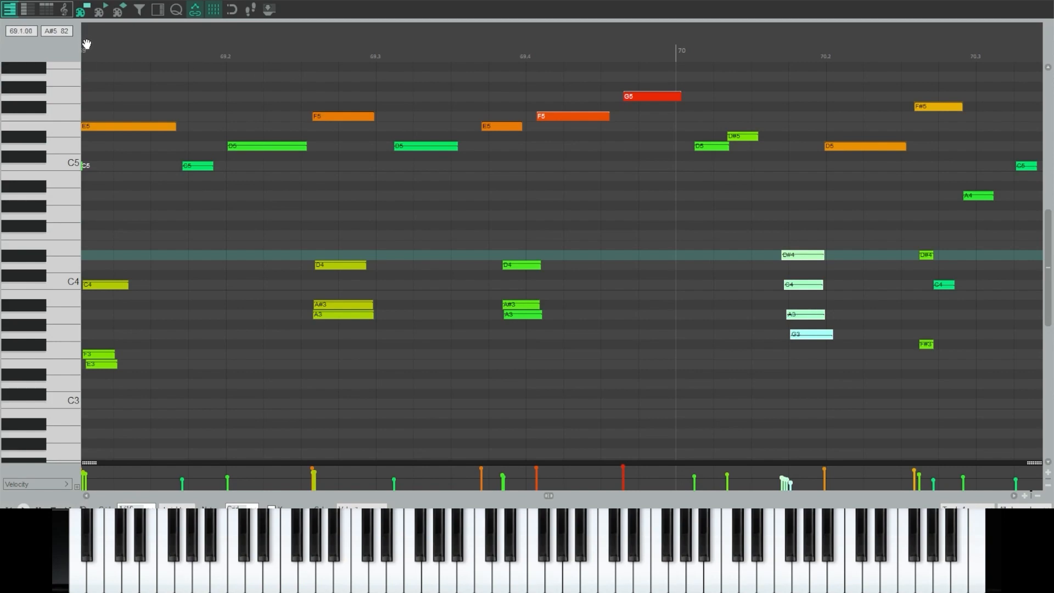
key("space")
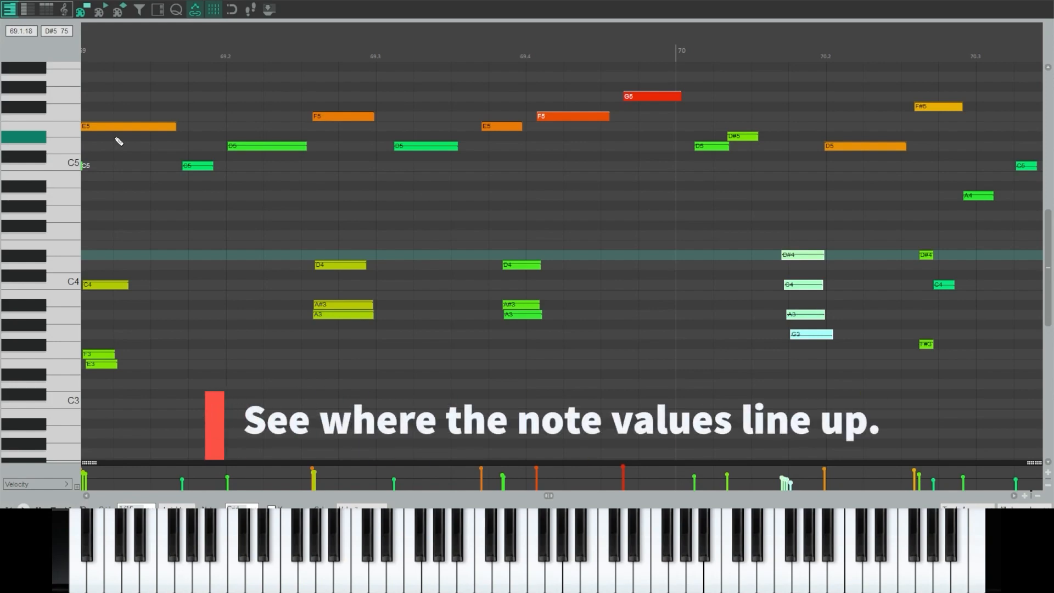
key("space")
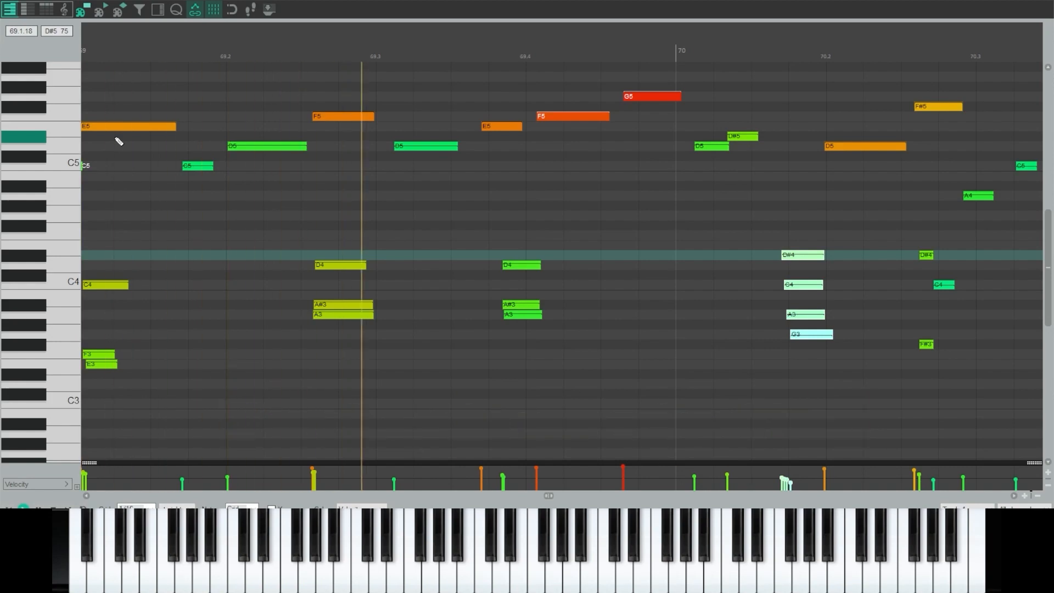
key("space")
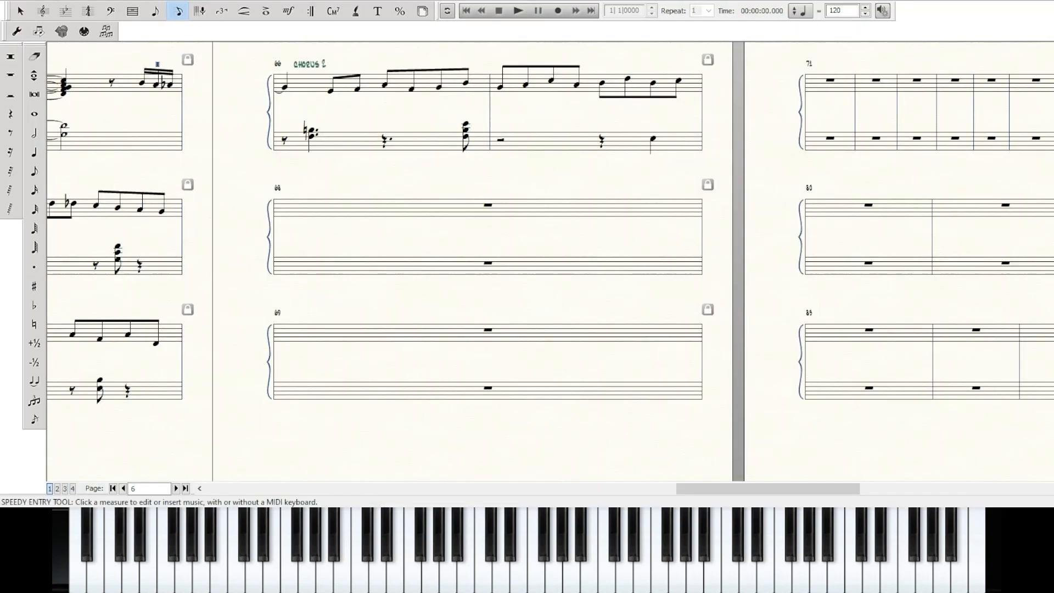
Step: Switch to the Finale score, review the transcribed pages and play back the start of Chorus 2 at measure 66
scroll(814, 437, "up", 3)
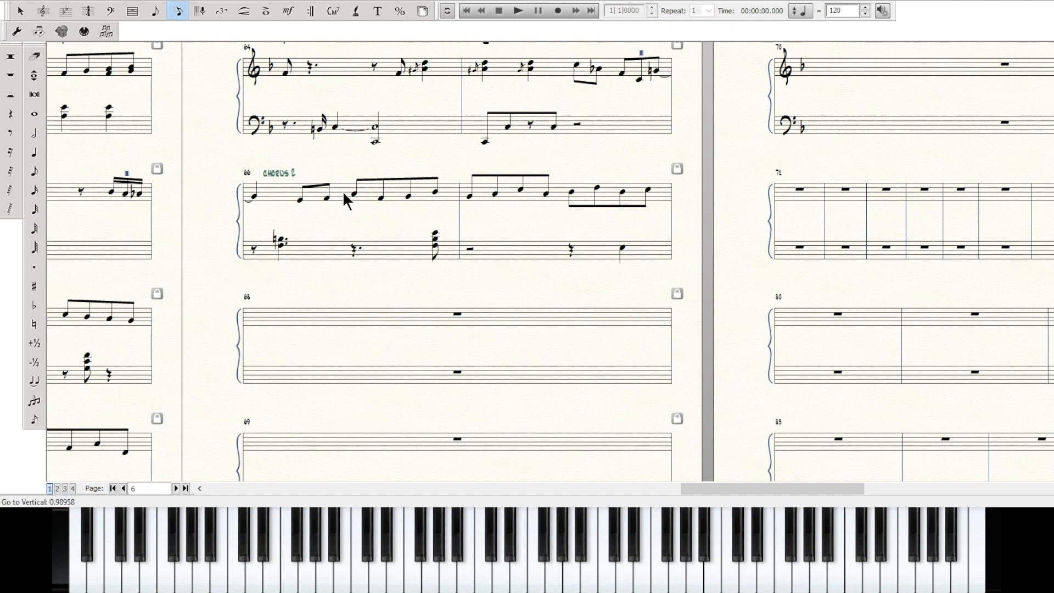
left_click_drag(322, 287, 811, 311)
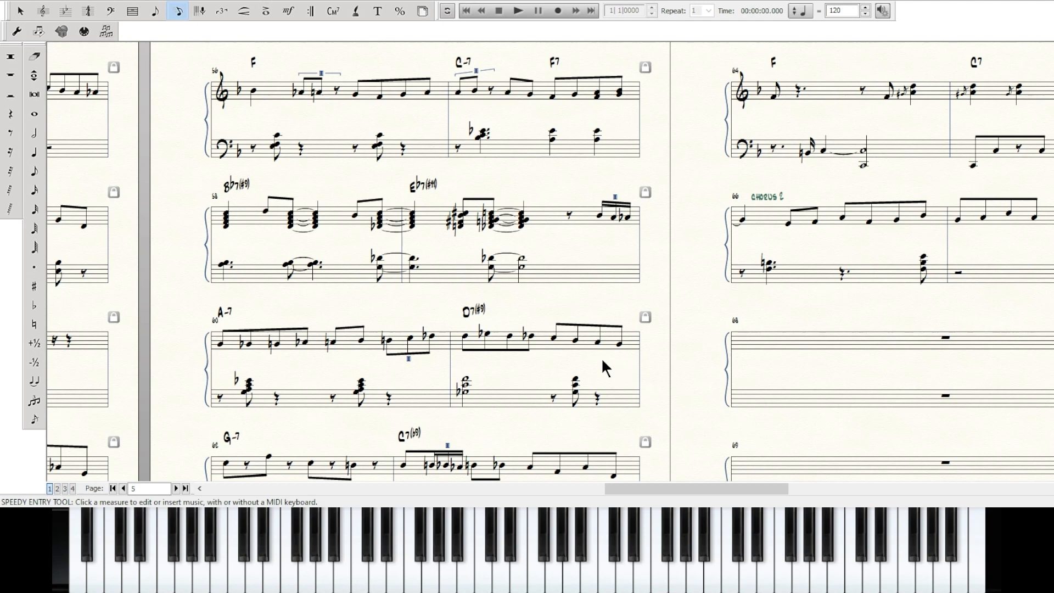
left_click(268, 219)
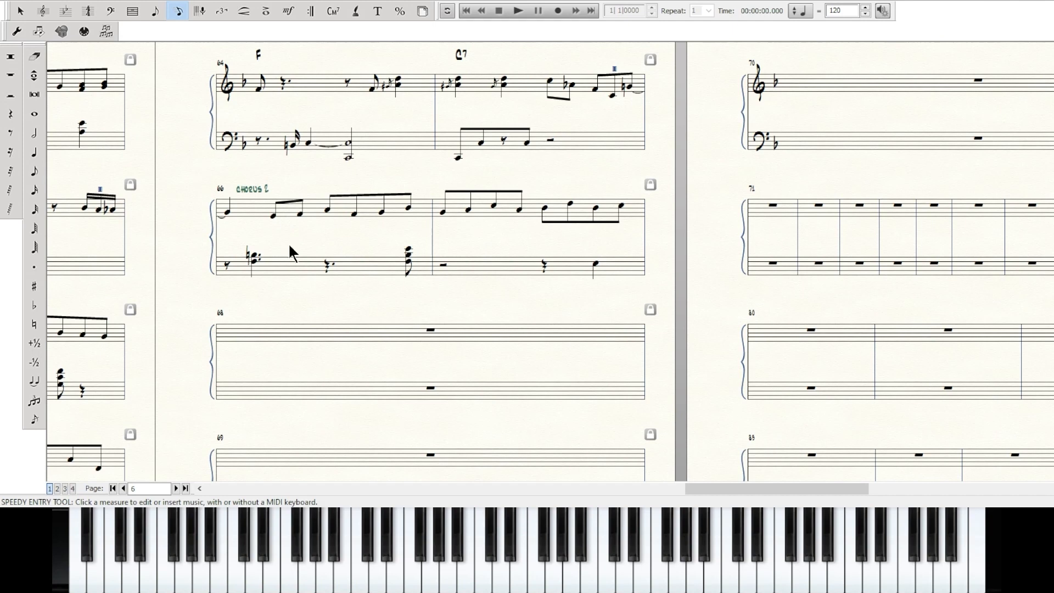
key("space")
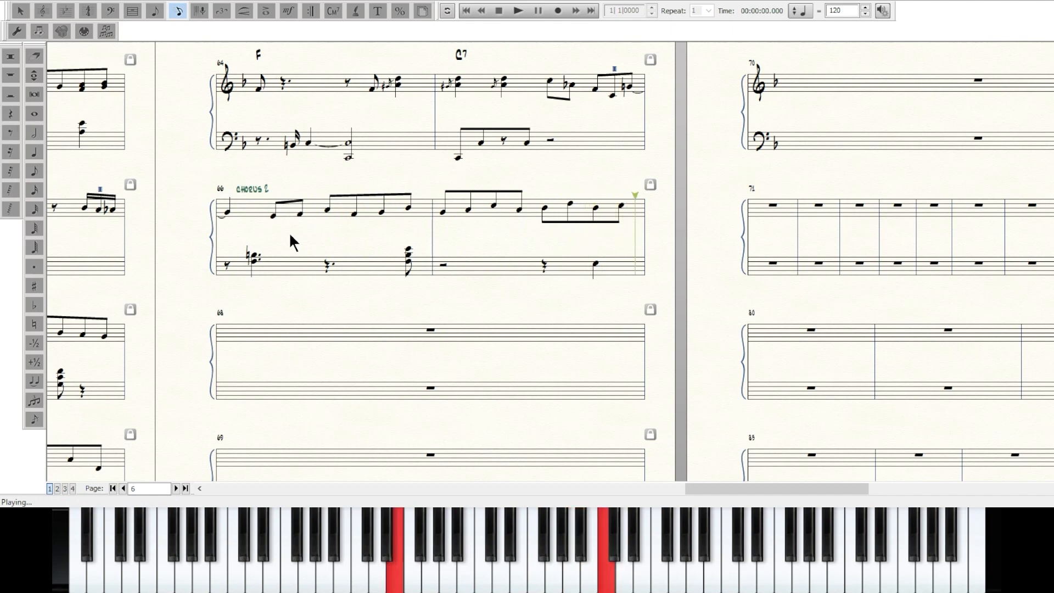
key("space")
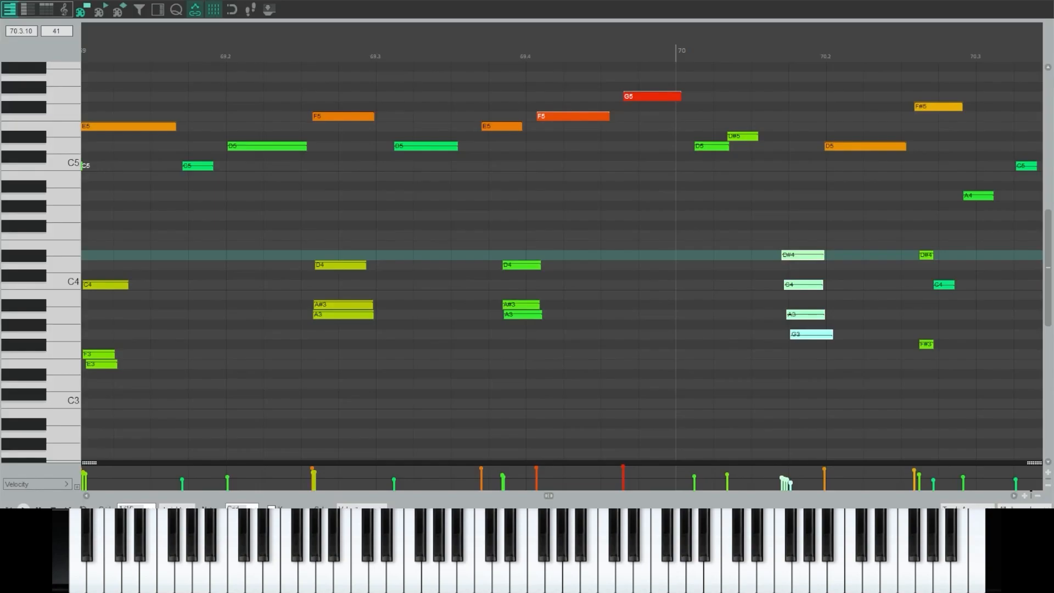
Step: Listen to bar 69 in REAPER, and enter its melody in Finale's measure 68 treble staff as eighth notes E5, C5, D5, F5, D5, E5, F5, G5
key("space")
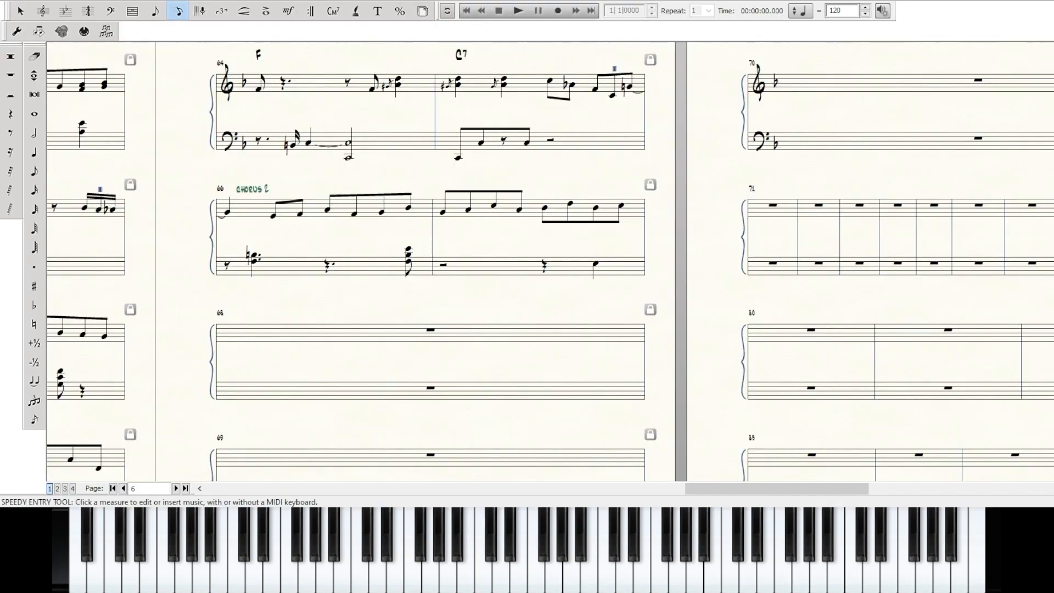
left_click(327, 334)
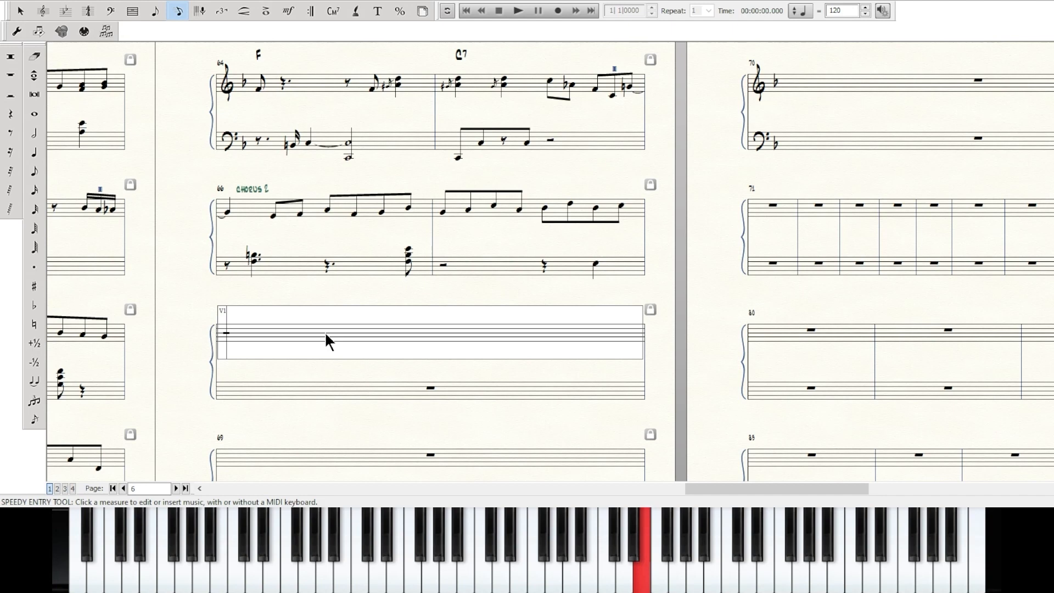
key("4")
key("4")
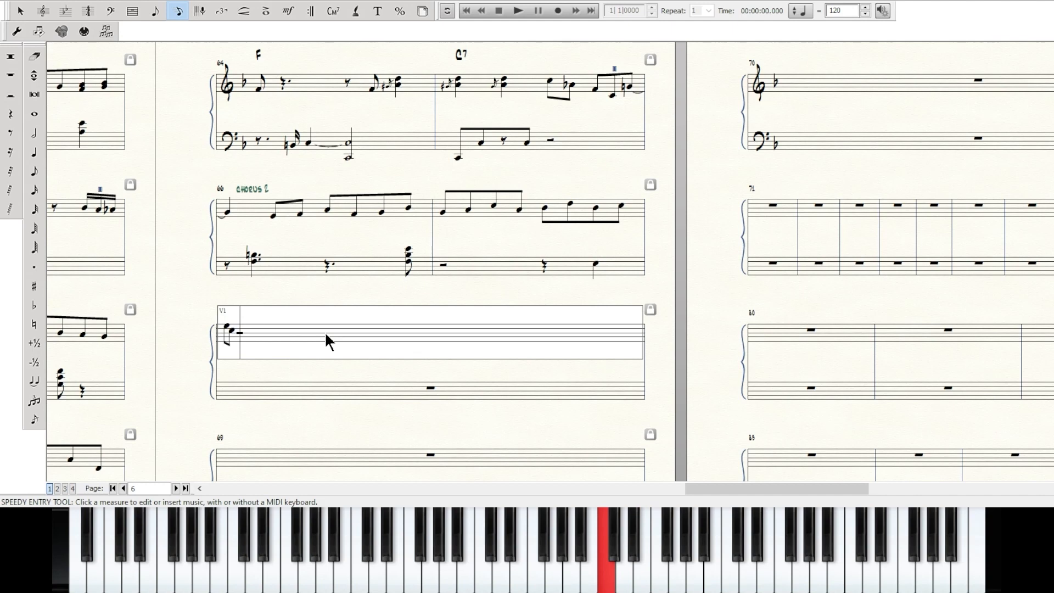
key("4")
key("4")
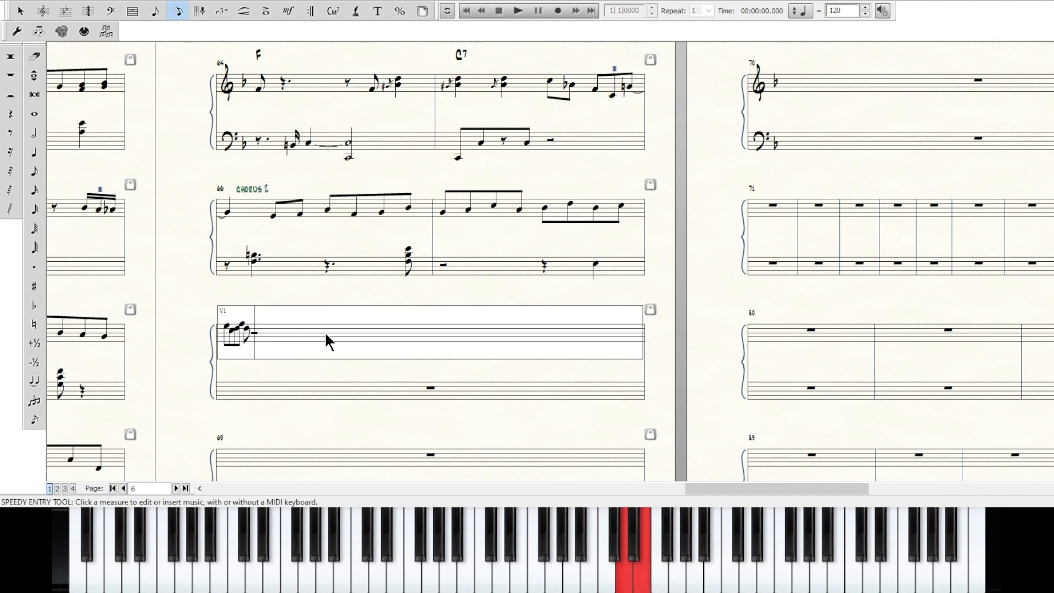
key("4")
key("4")
key("4")
key("4")
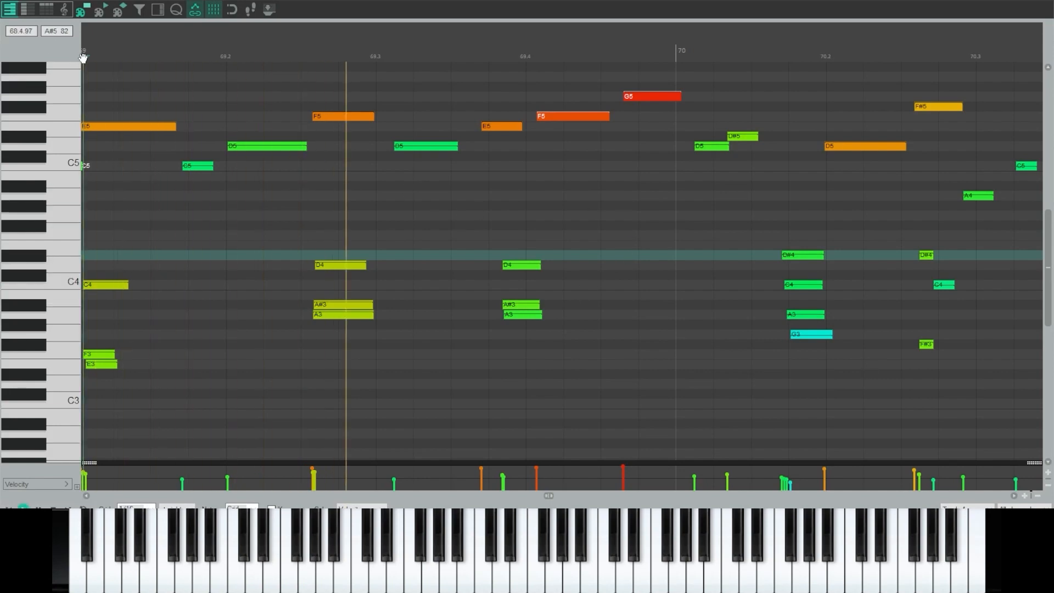
Step: In REAPER, compare the three left-hand chords in bar 69 with the melody notes E5 and F5 to judge where they line up
key("space")
left_click_drag(172, 405, 94, 263)
left_click_drag(410, 345, 295, 229)
left_click_drag(581, 359, 500, 255)
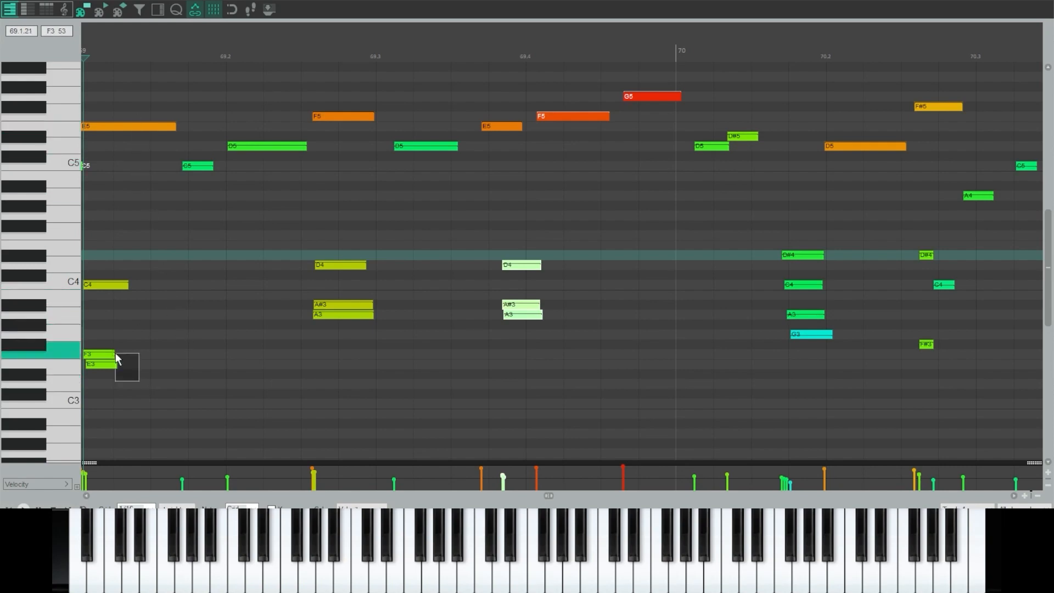
left_click_drag(117, 358, 82, 271)
left_click(133, 127)
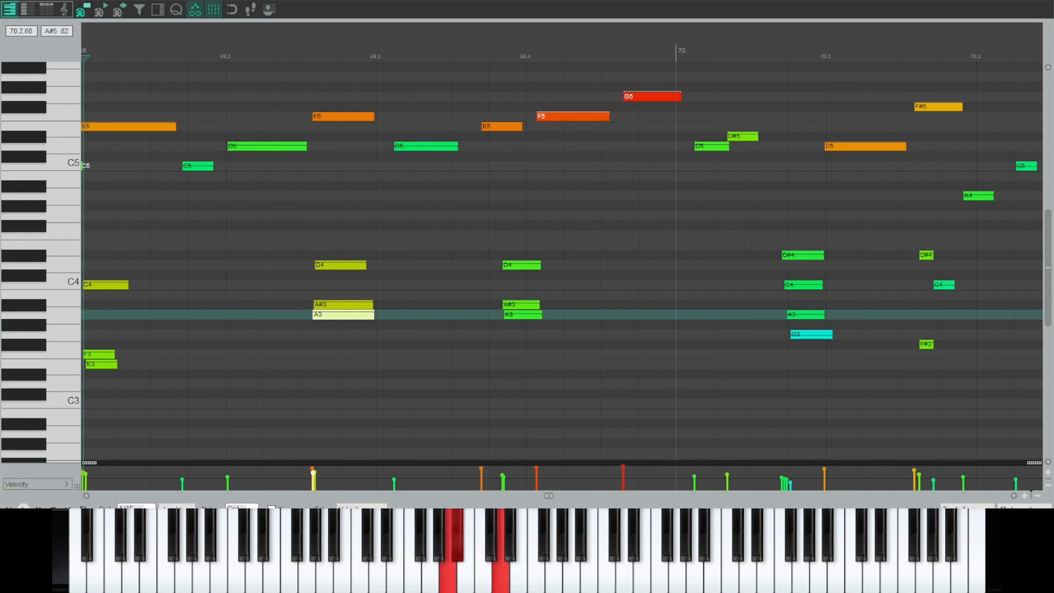
left_click(333, 117)
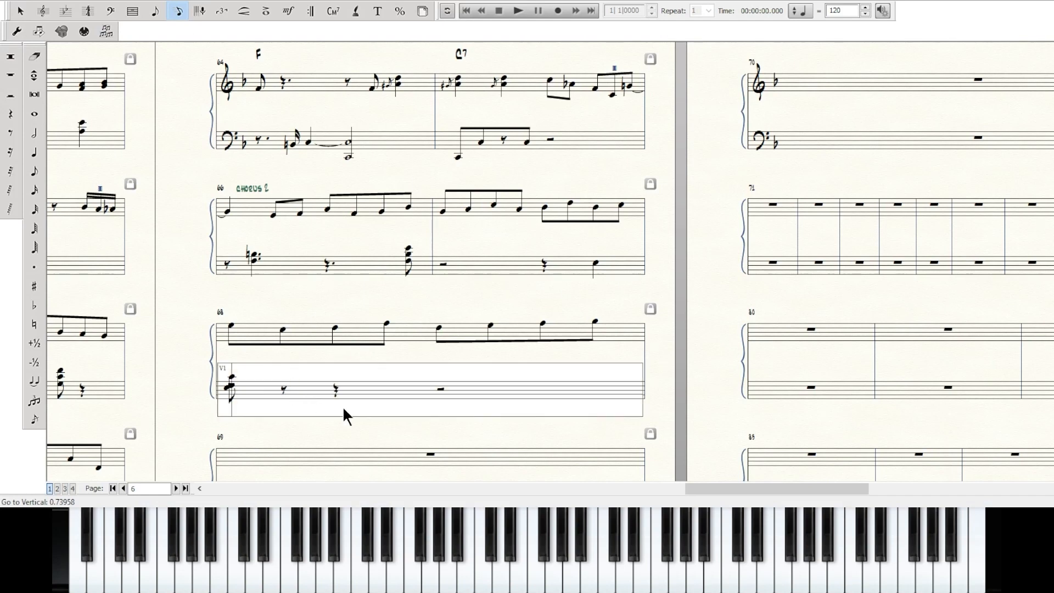
Step: In Finale, replace the later rests in measure 68's bass staff with an eighth rest and an eighth-note chord A3, Bb3, D4
key("Right")
key("Right")
key("Delete")
key("Delete")
key("4")
key("4")
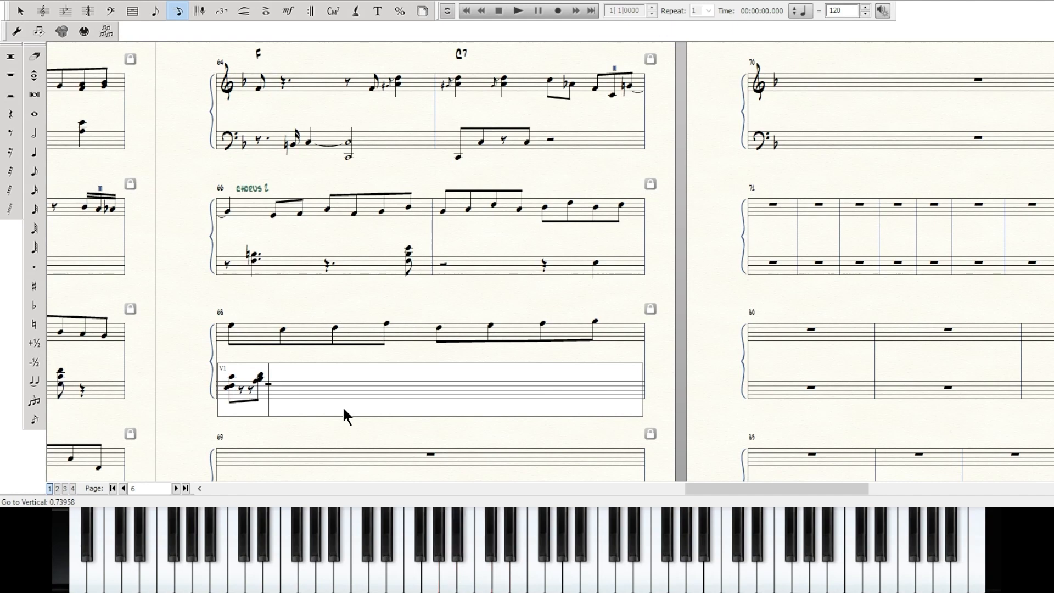
key("Escape")
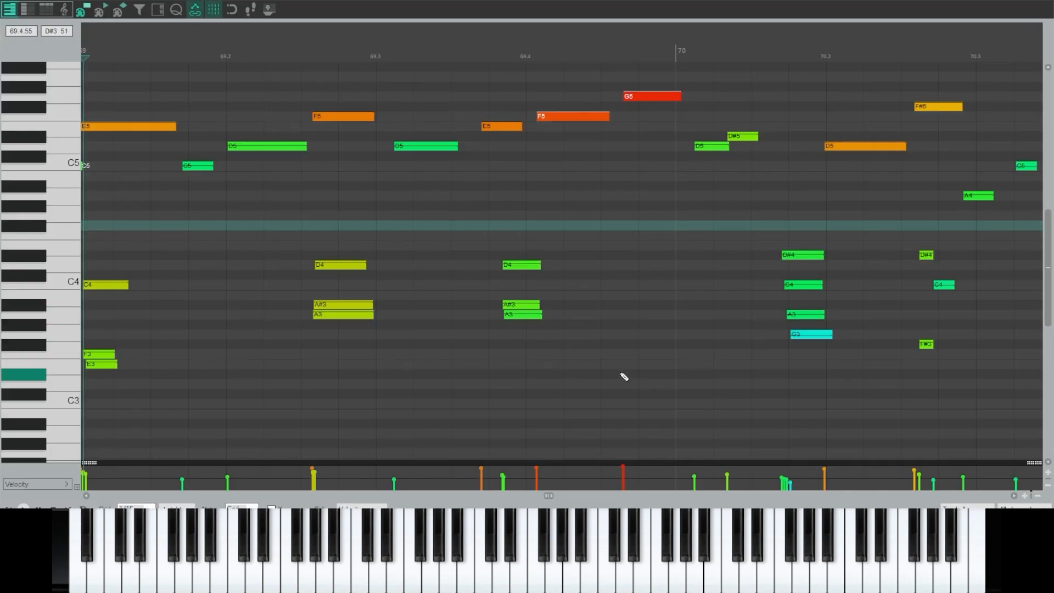
Step: In REAPER, compare the timing of the D4 chord just before beat 69.4 with the melody notes E5 and F5 above it
left_click(523, 266)
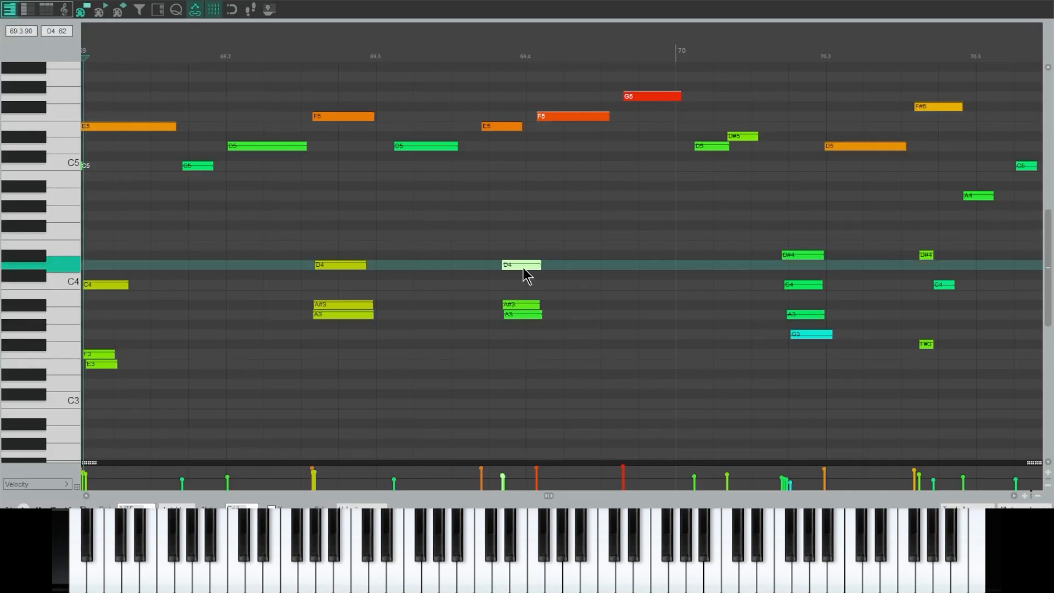
left_click(513, 125)
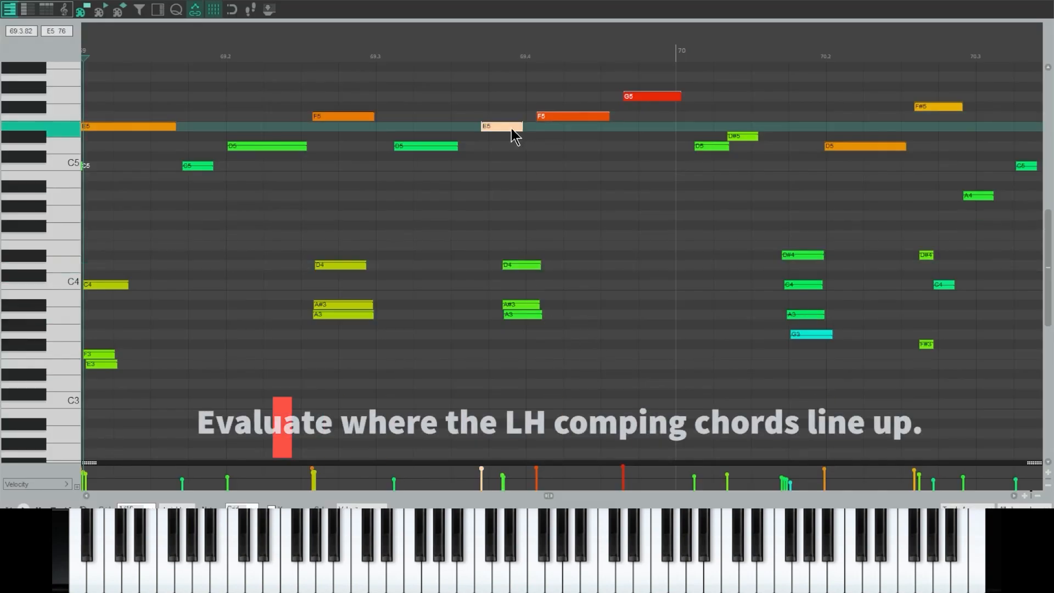
left_click(589, 119)
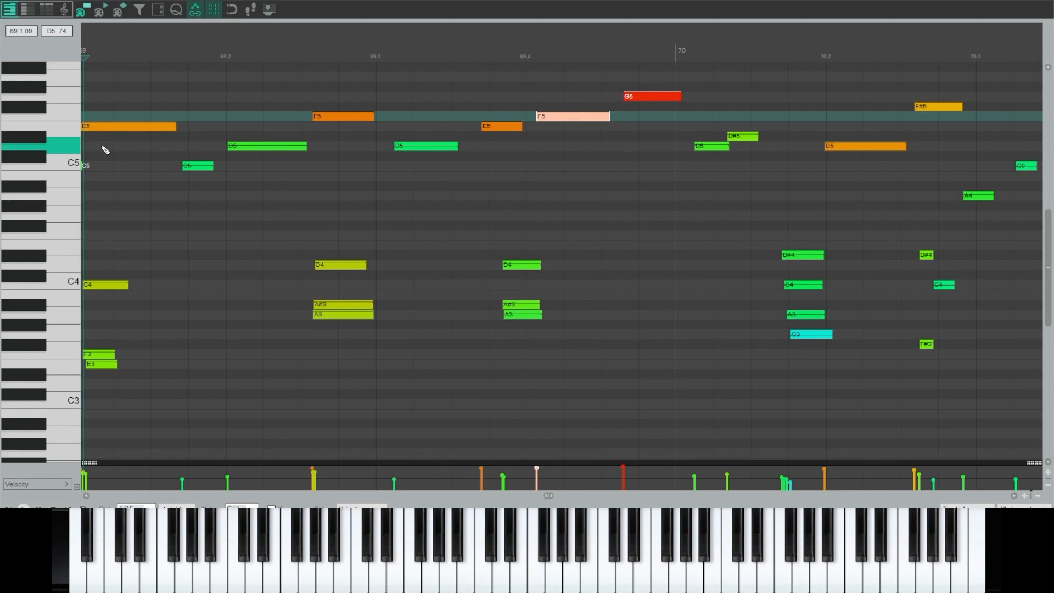
Step: Play back the beginning of bar 69 repeatedly to check the rhythm of the left-hand chords
key("space")
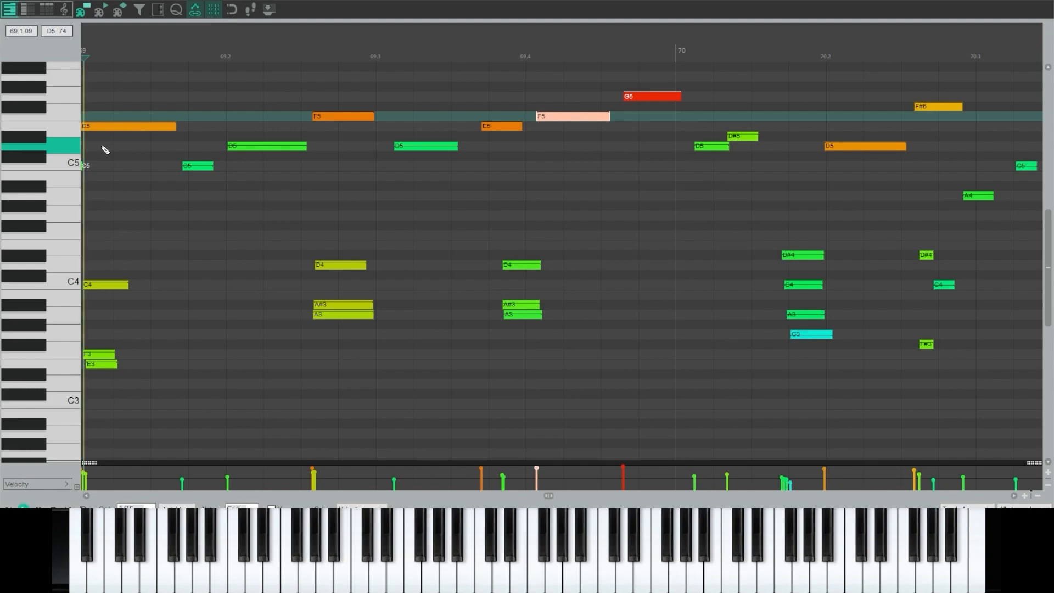
key("space")
key("space")
key("space")
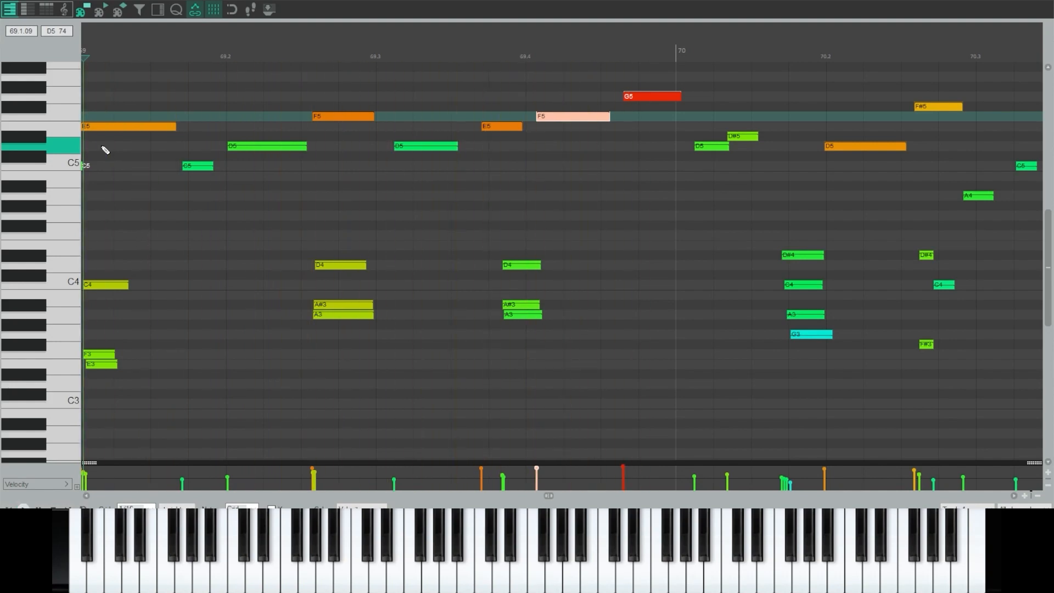
Step: Move the A3, A#3 and D4 chord just before beat 69.4 to just after that beat, and audition bar 69
key("space")
key("space")
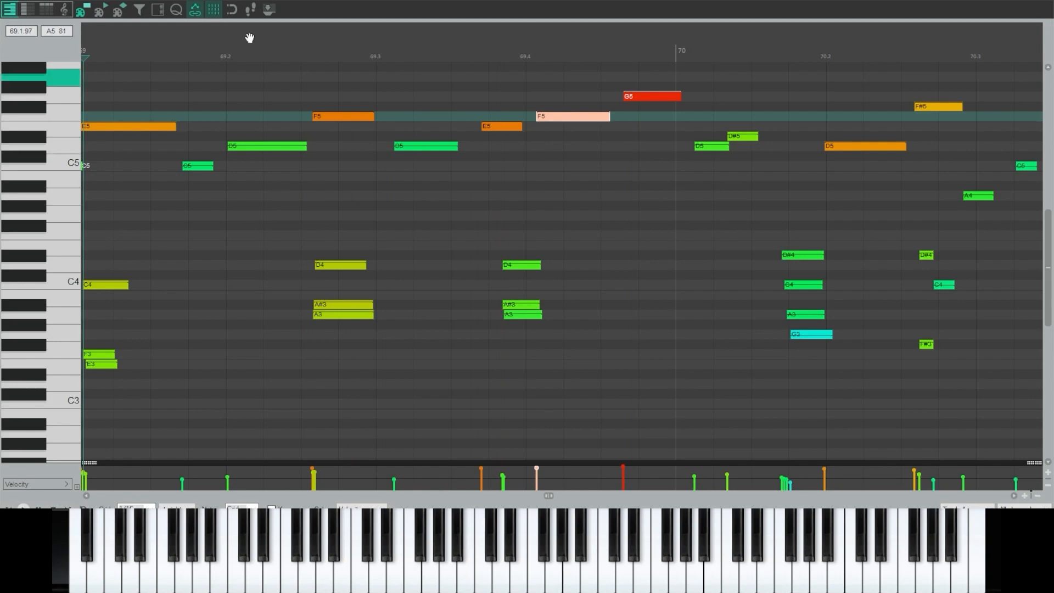
left_click(576, 346)
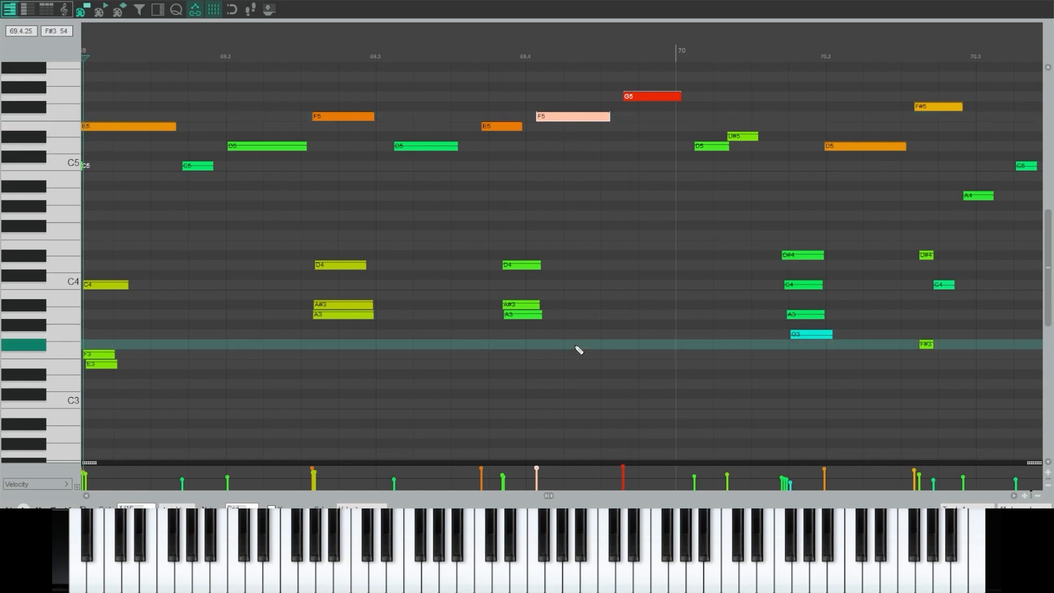
left_click_drag(528, 267, 575, 267)
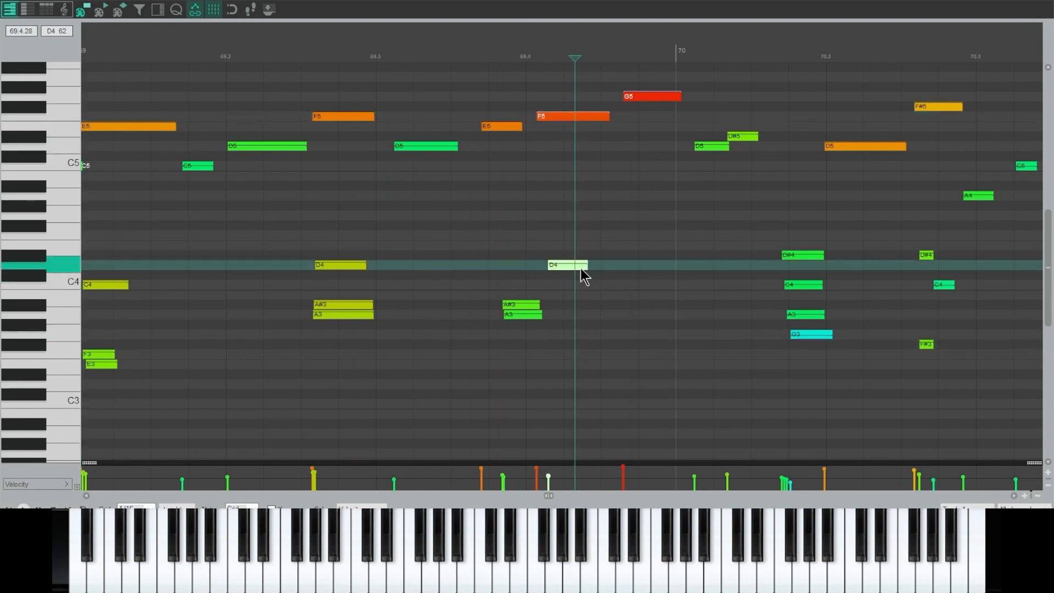
left_click_drag(531, 305, 576, 323)
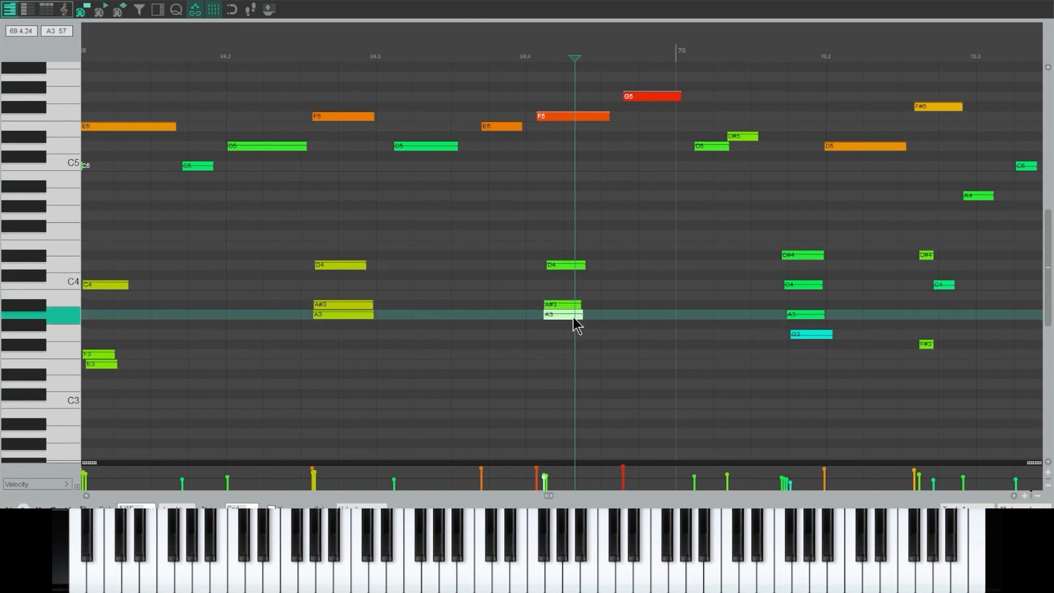
left_click(86, 49)
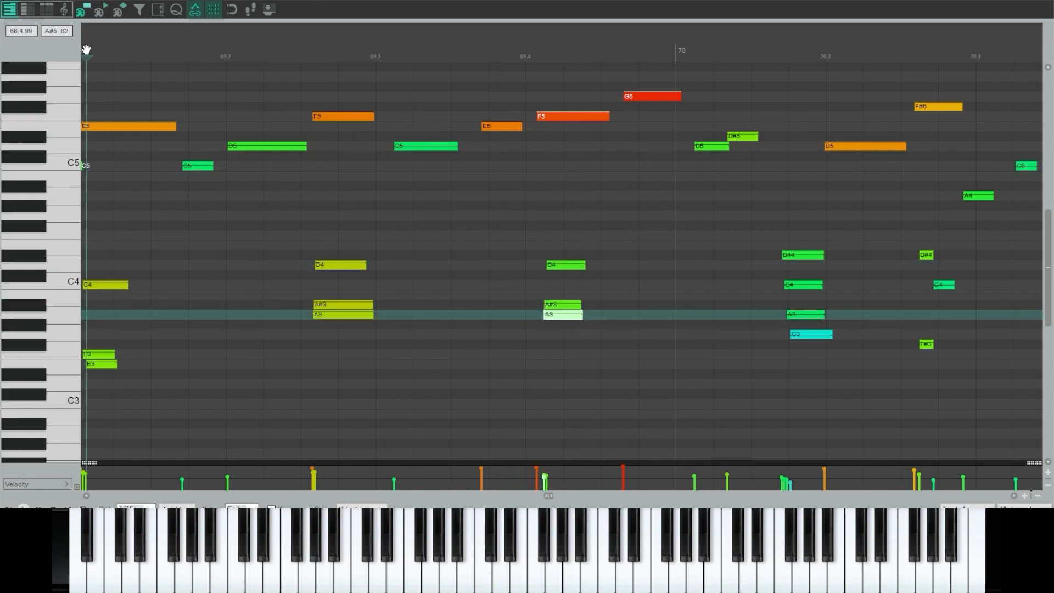
key("space")
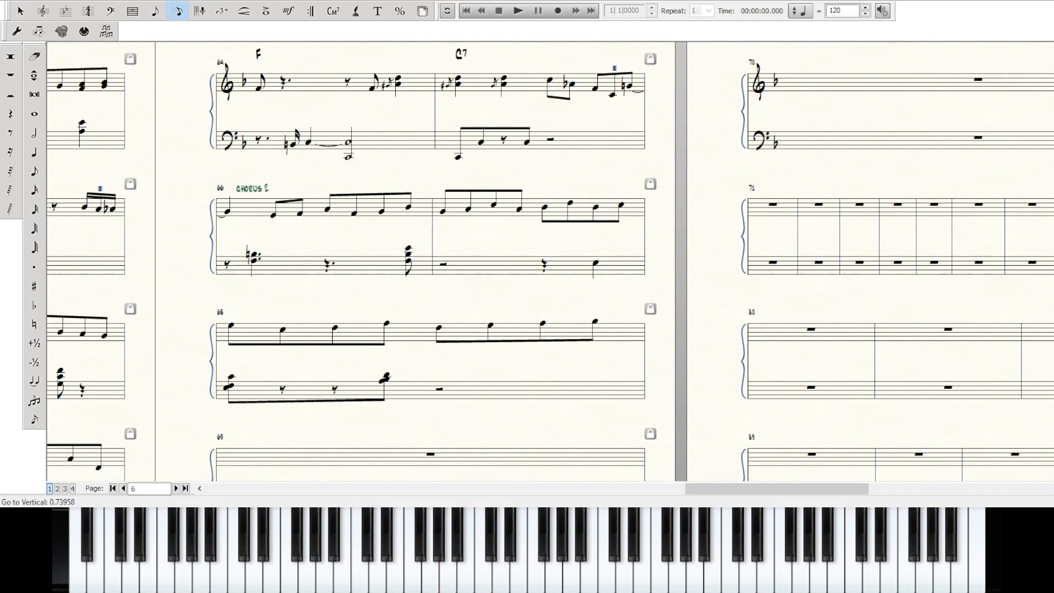
Step: In Finale, replace measure 68's bass half rest with a quarter rest, eighth-note chord A3, Bb3, D4 and eighth rest, and play back from measure 66
left_click(439, 393)
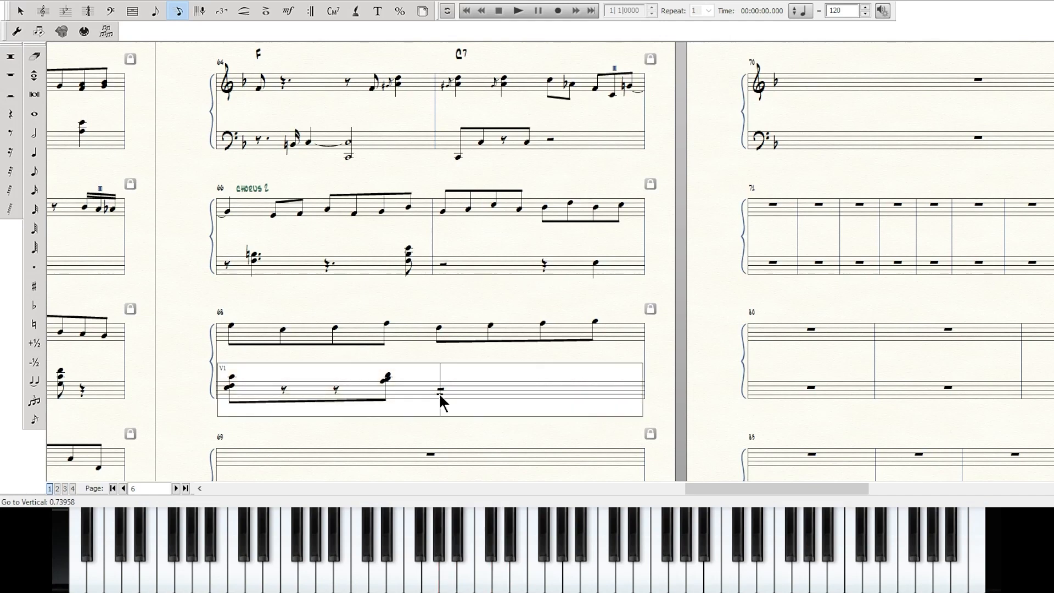
key("Delete")
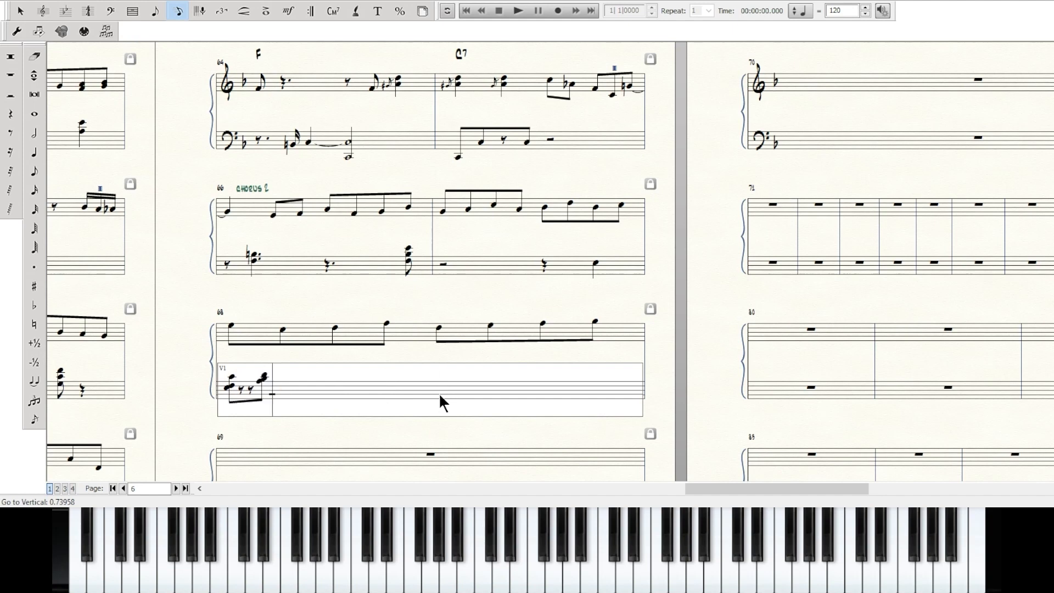
key("4")
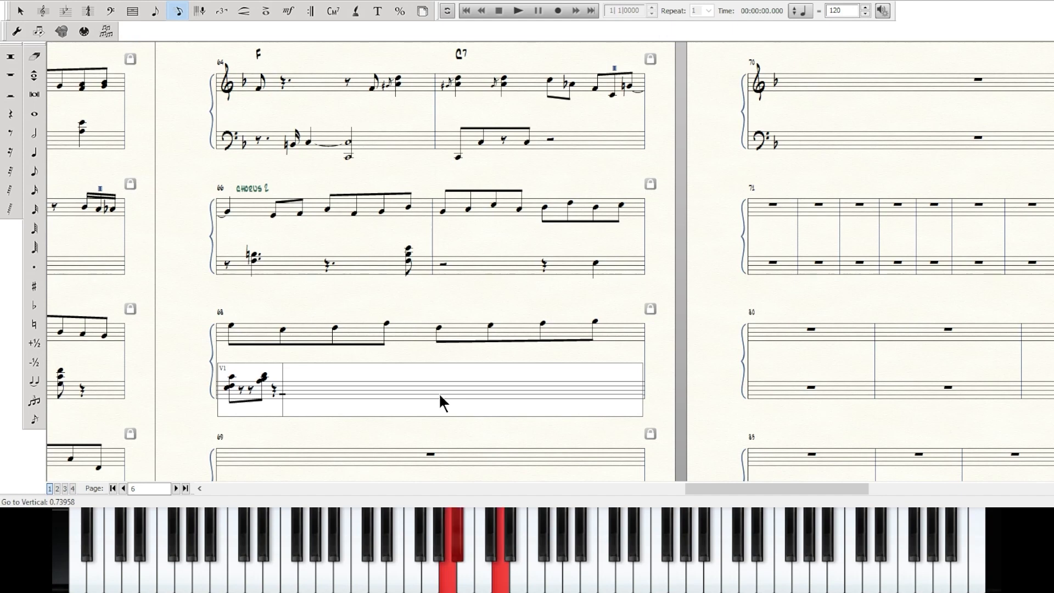
key("4")
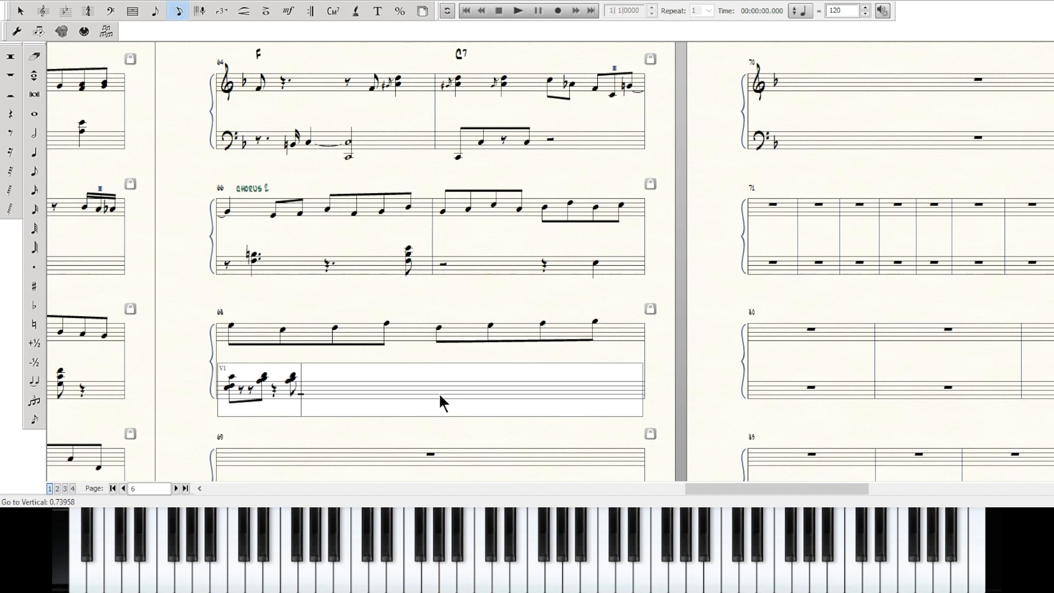
key("4")
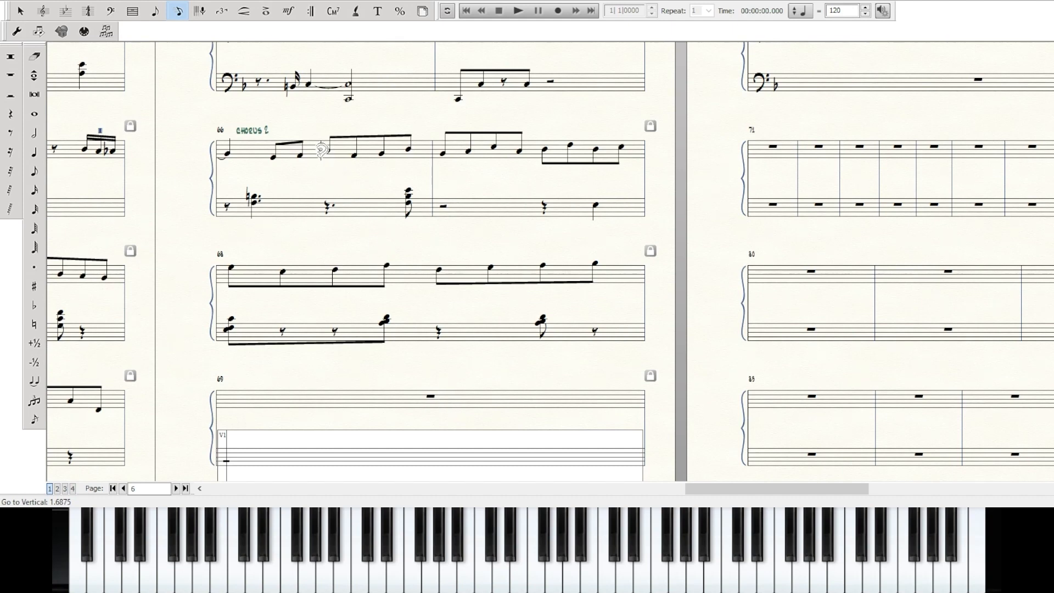
left_click(321, 149)
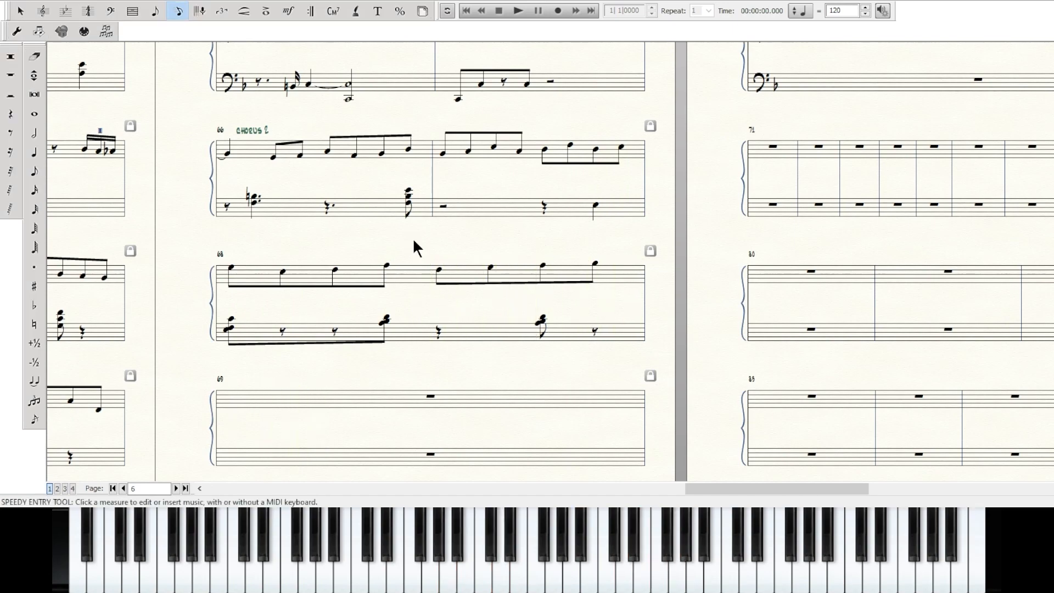
Step: Copy the chord symbols from the first chorus onto the second chorus, starting at measure 66
key("ctrl+minus")
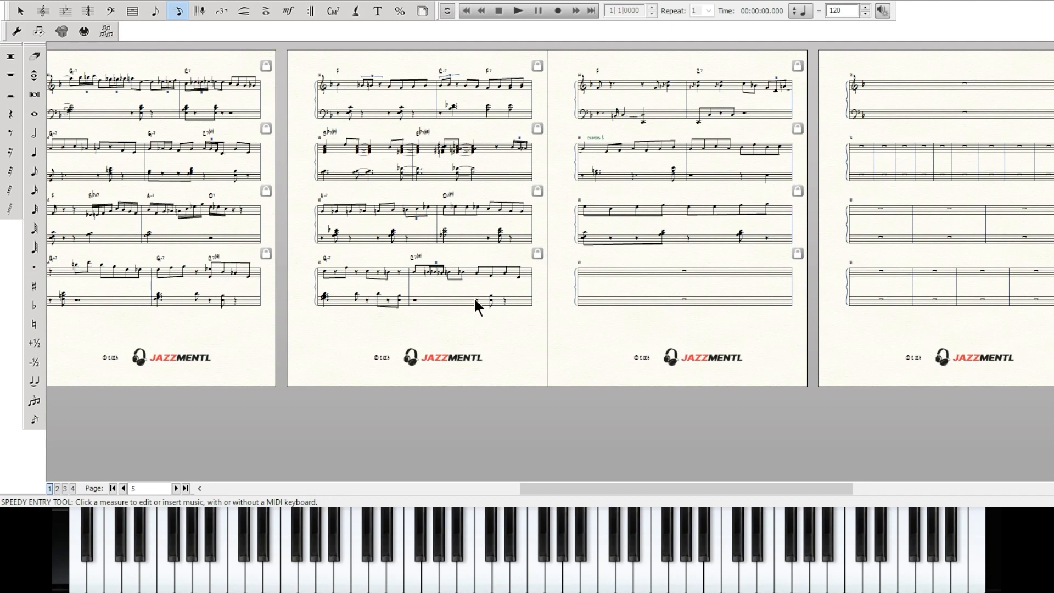
left_click(725, 118)
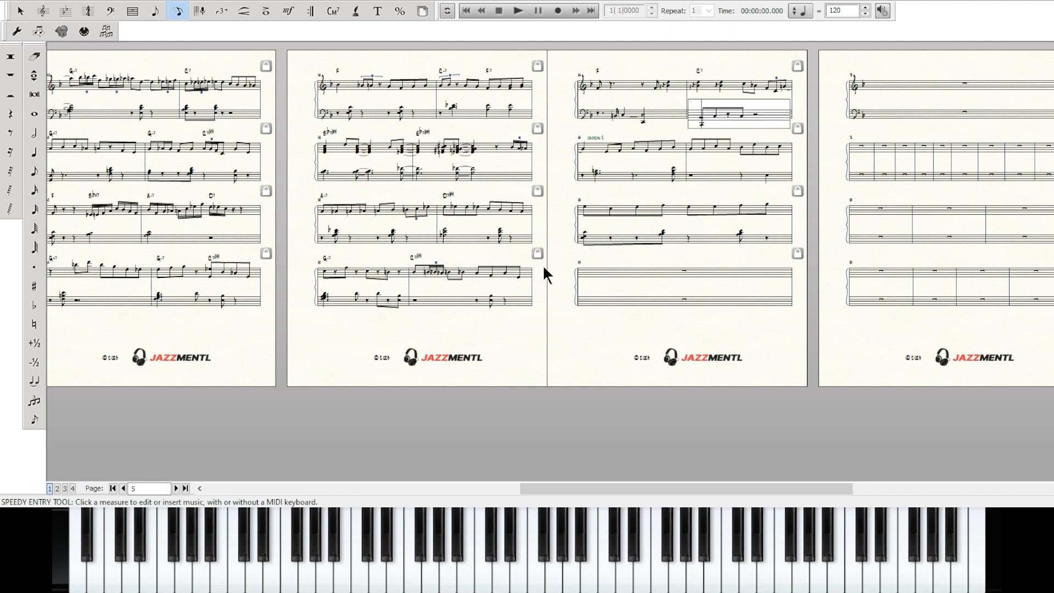
key("Escape")
left_click(745, 115)
left_click_drag(346, 352, 582, 407)
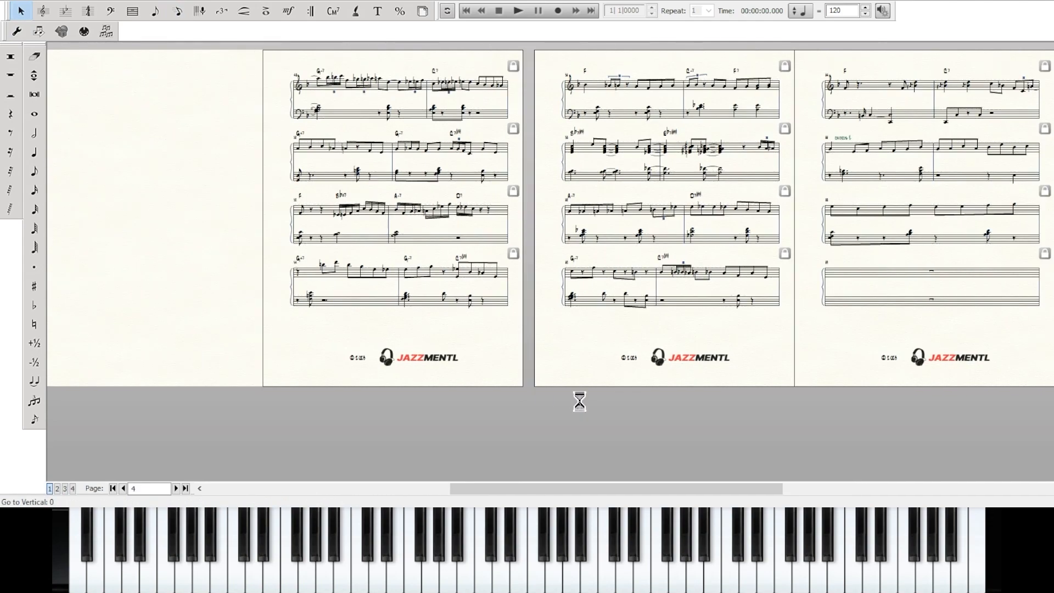
left_click_drag(257, 336, 527, 400)
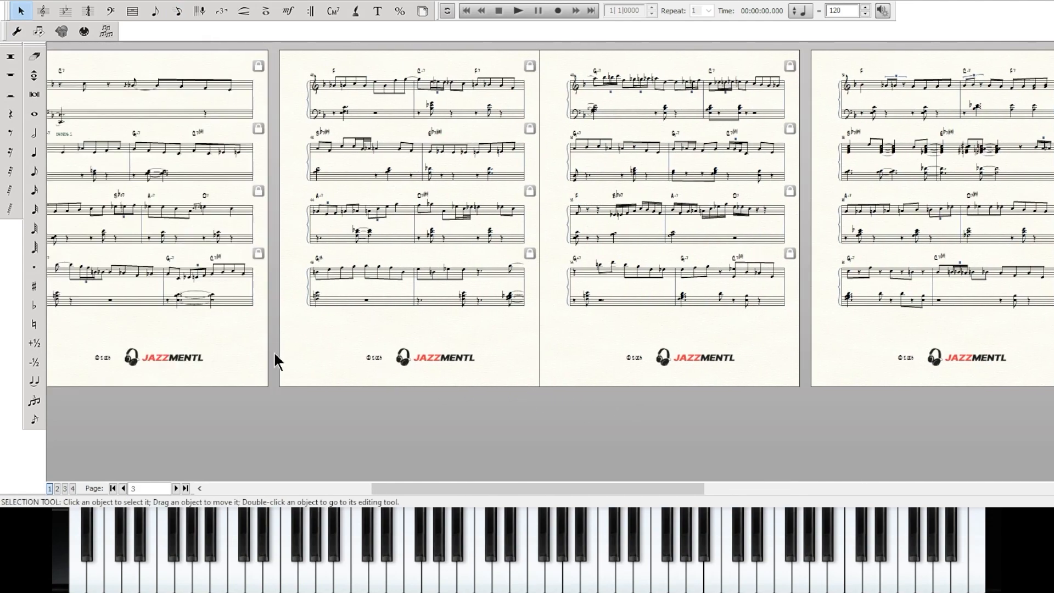
left_click(269, 144, "shift")
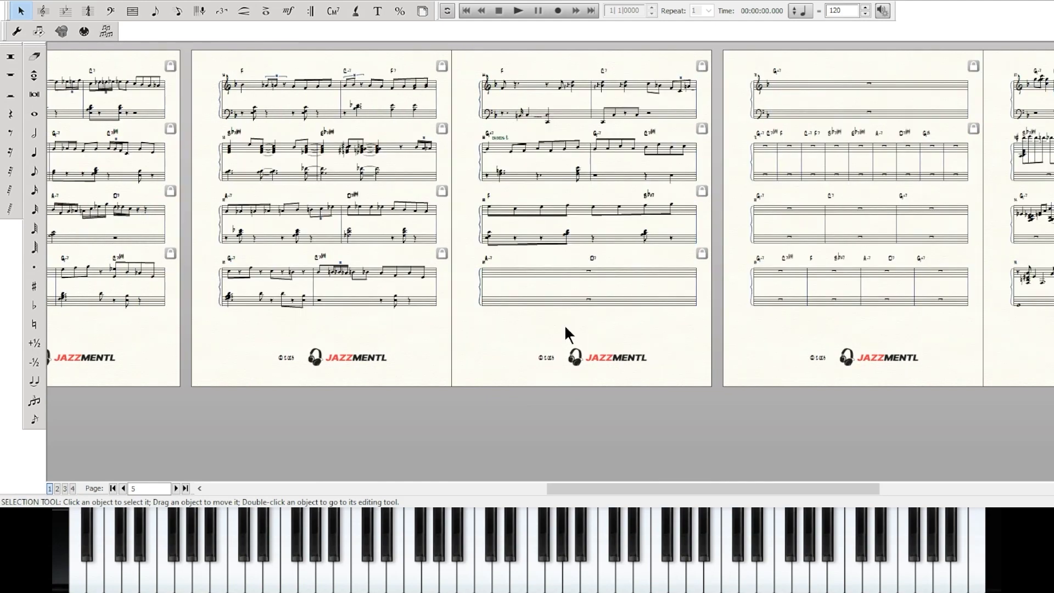
Step: Play back from measure 66 and move measure 68's Bb△7 chord symbol to above the third beat
scroll(568, 333, "up", 3)
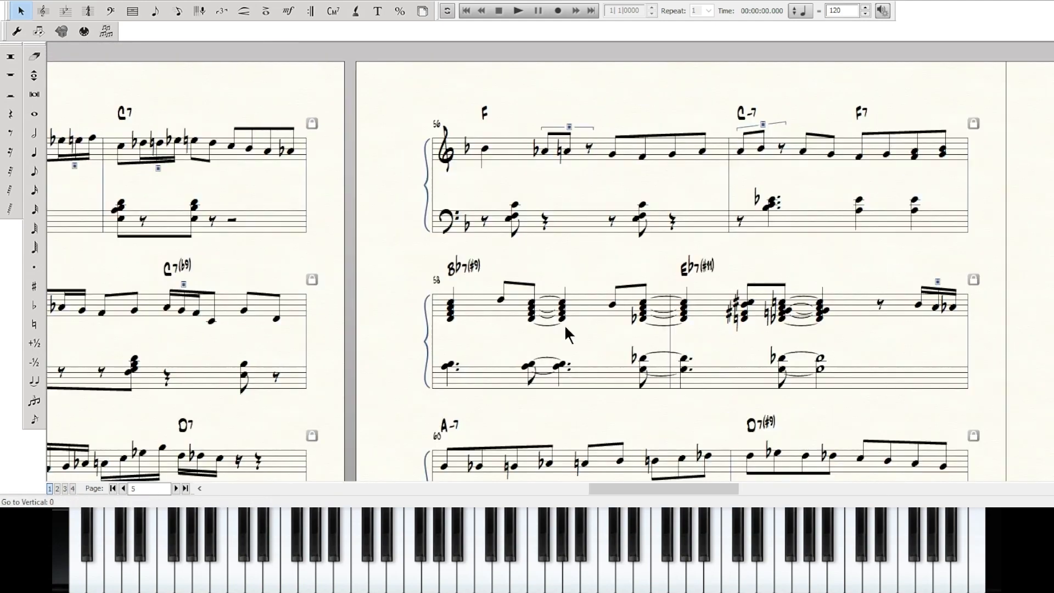
scroll(567, 333, "down", 1)
left_click_drag(920, 329, 186, 129)
left_click_drag(515, 344, 637, 454)
left_click_drag(447, 390, 484, 329)
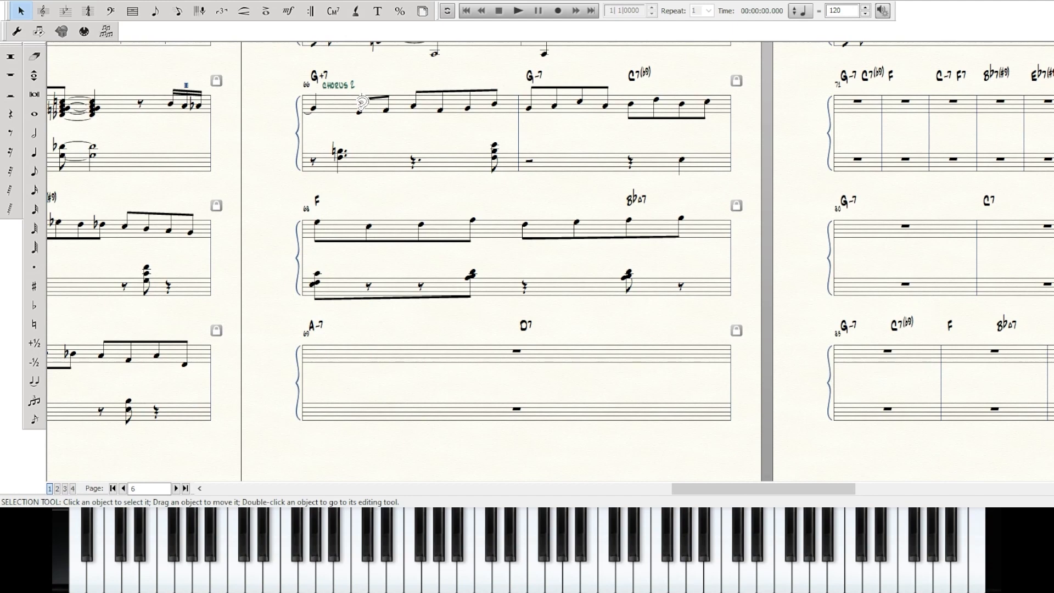
key("space")
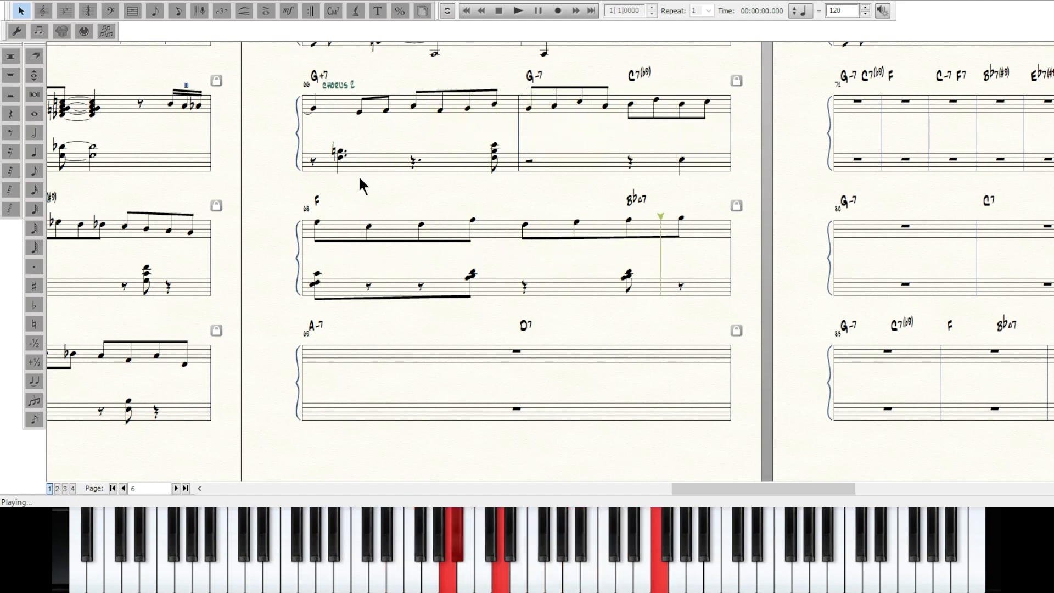
key("space")
left_click_drag(638, 202, 537, 196)
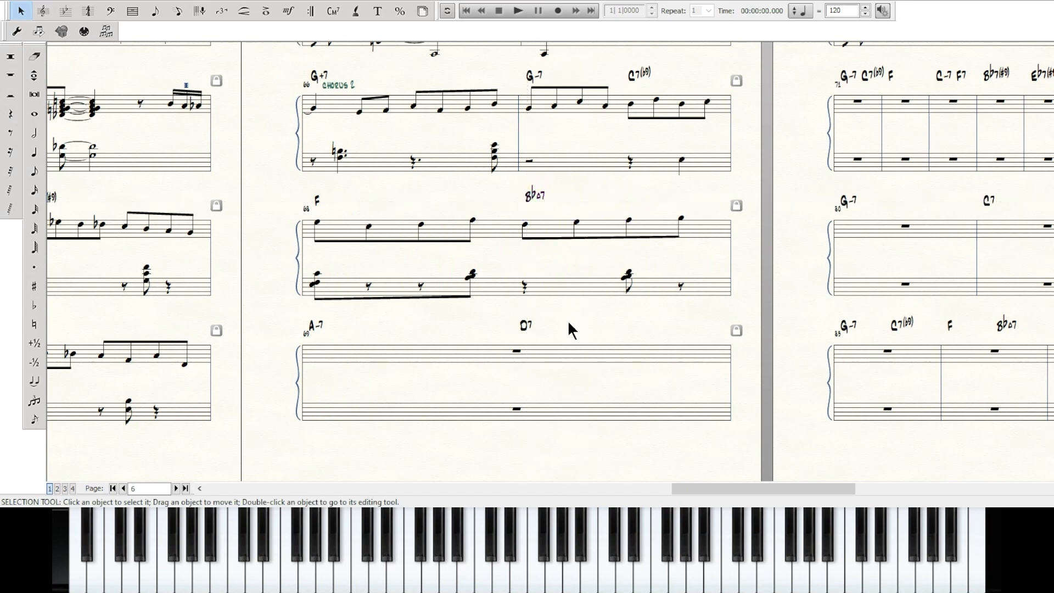